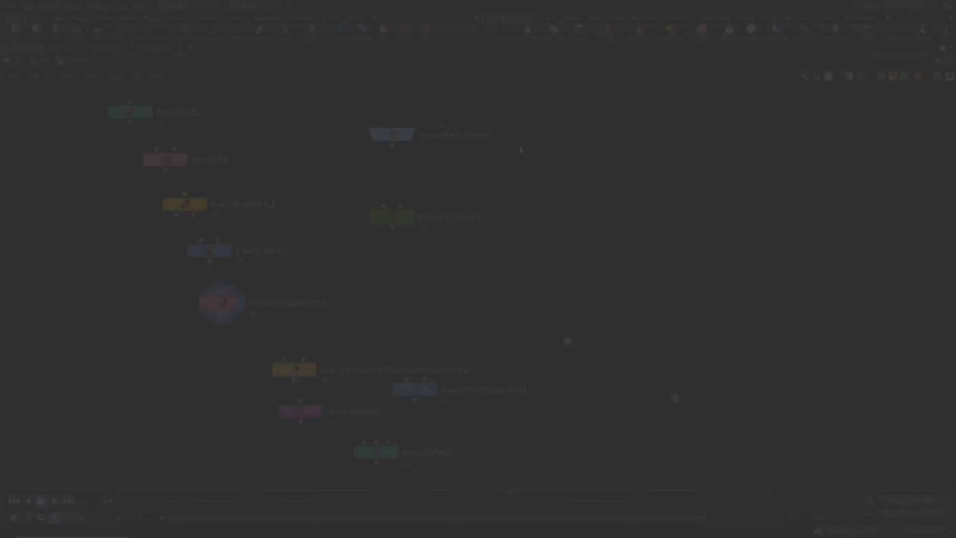
Draw muscle tension lines between bones of the animal skeleton with a Muscle Tension Lines node.
{"action": "key", "text": "Tab"}
{"action": "mouse_move", "coordinate": [548, 196]}
{"action": "mouse_move", "coordinate": [598, 240]}
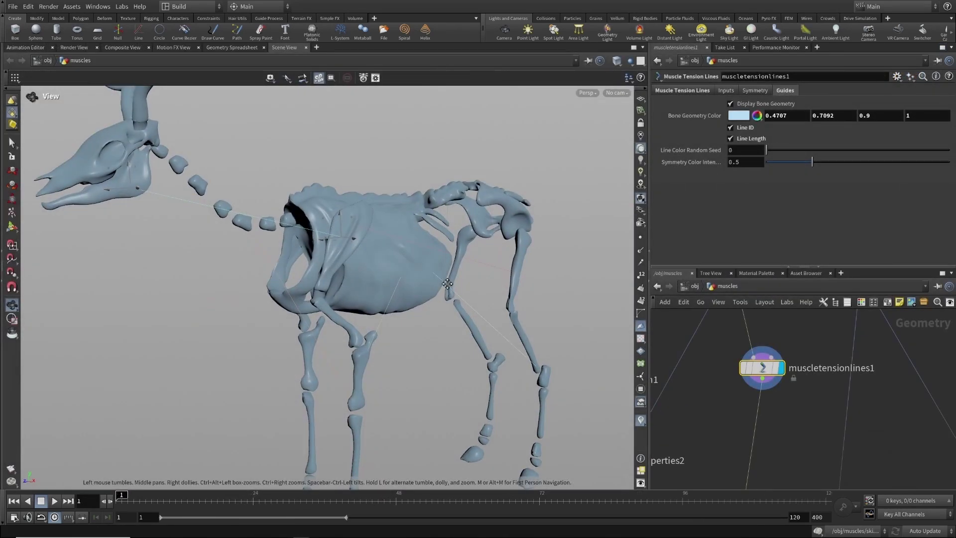
{"action": "left_click_drag", "start_coordinate": [396, 212], "coordinate": [341, 369]}
{"action": "key", "text": "n"}
{"action": "left_click_drag", "start_coordinate": [303, 225], "coordinate": [340, 355]}
Link a front leg muscle to a muscle tension line on muscleflex2 and scrub the timeline to review the flexing.
{"action": "left_click_drag", "start_coordinate": [307, 498], "coordinate": [396, 504]}
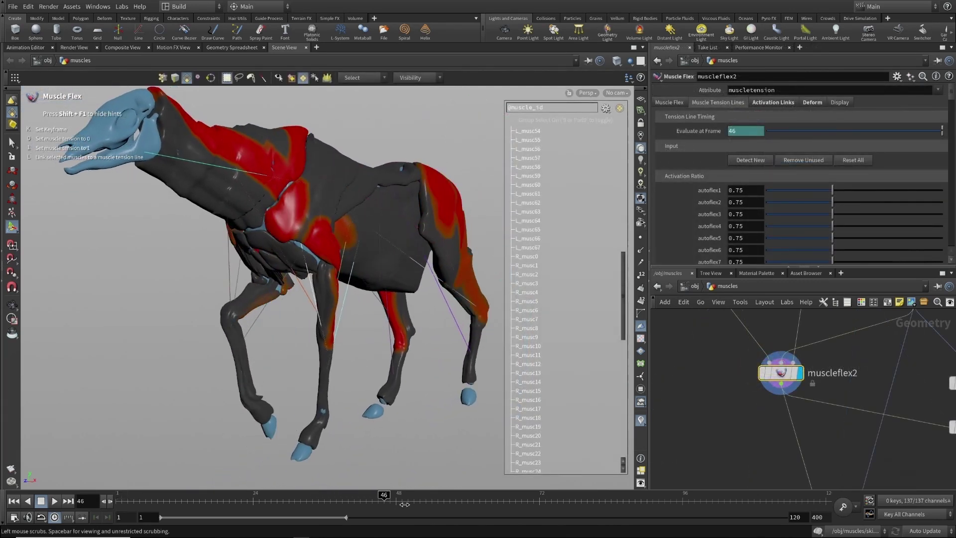
{"action": "left_click", "coordinate": [260, 301]}
{"action": "key", "text": "l"}
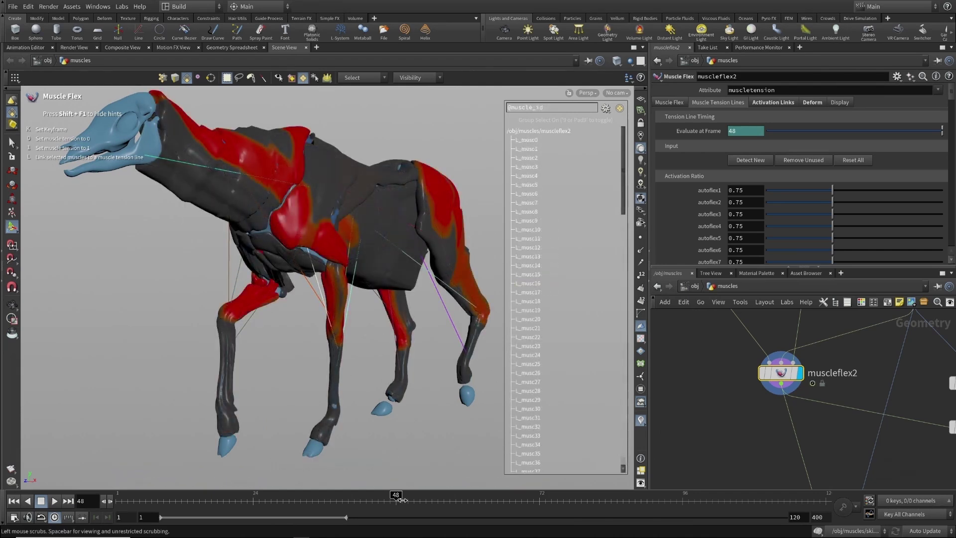
{"action": "left_click_drag", "start_coordinate": [401, 499], "coordinate": [462, 504]}
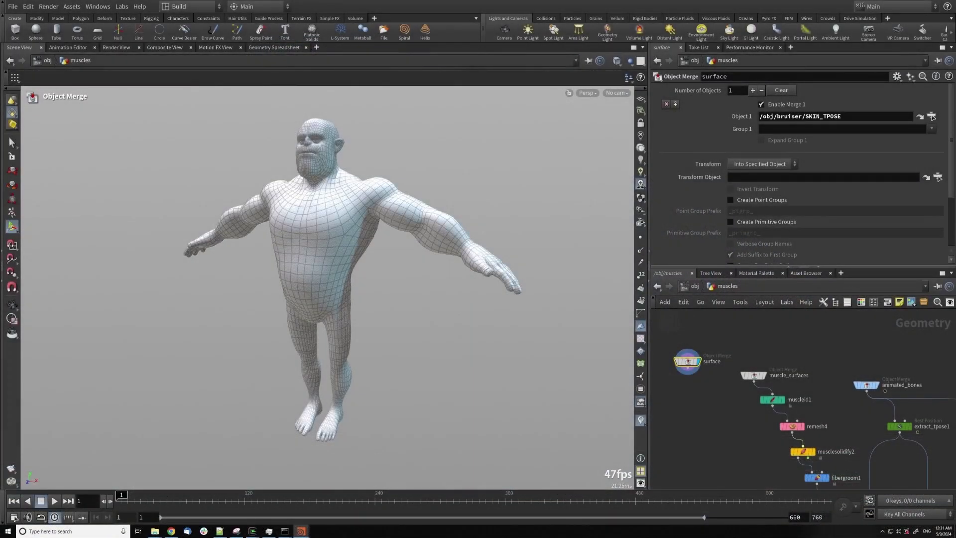
Display the muscle_surfaces geometry and play the motion of the animated_bones geometry.
{"action": "left_click", "coordinate": [766, 379]}
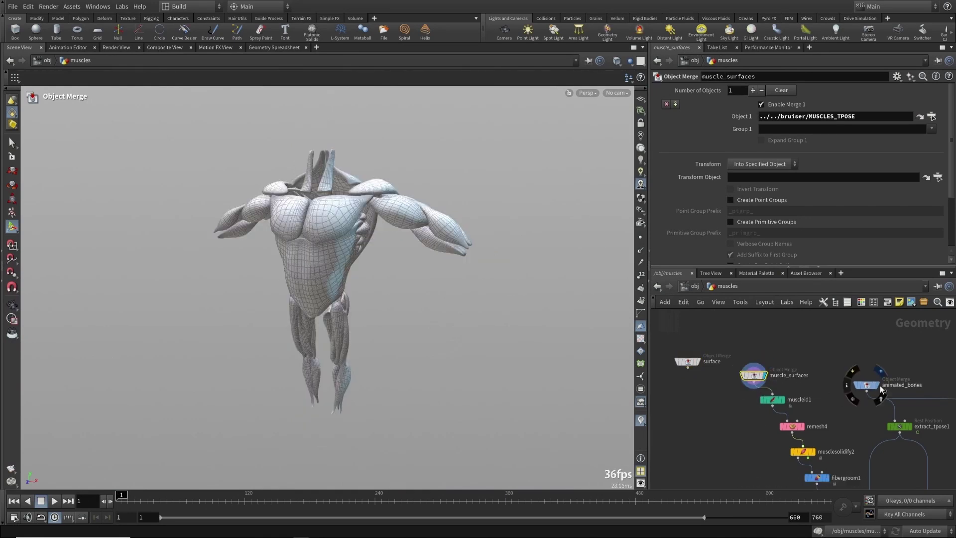
{"action": "left_click", "coordinate": [866, 385]}
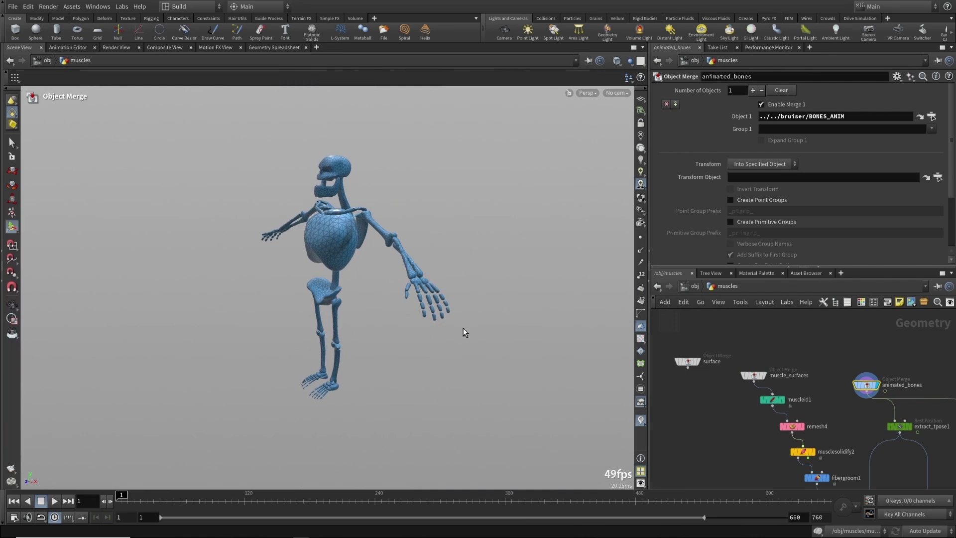
{"action": "key", "text": "Up"}
{"action": "key", "text": "Escape"}
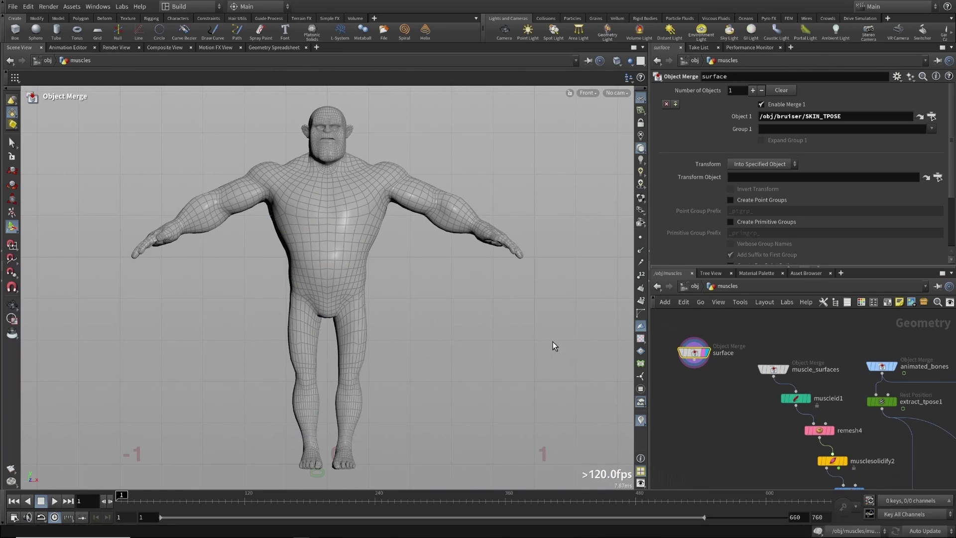
Compare the surface, muscle_surfaces and extract_tpose1 geometry in wireframe shading from the front view.
{"action": "key", "text": "w"}
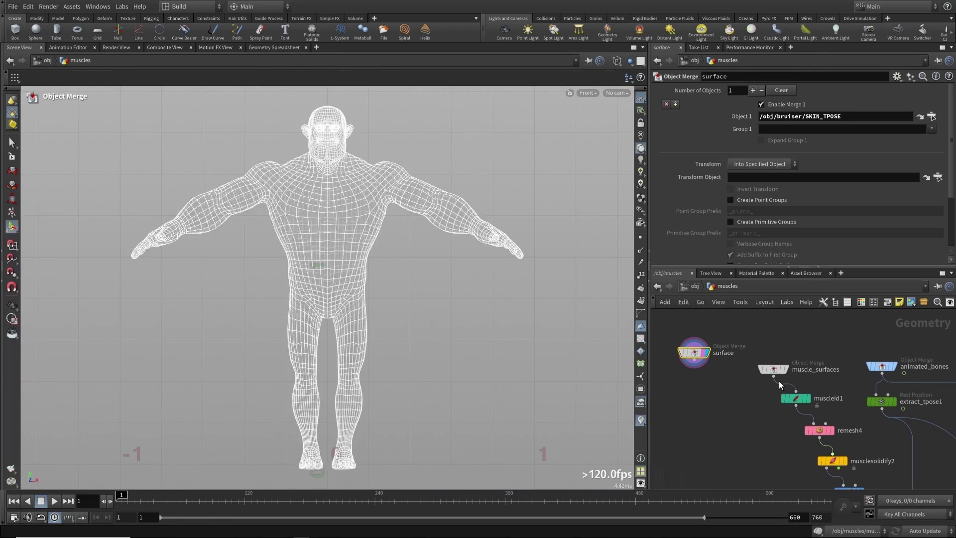
{"action": "left_click", "coordinate": [788, 372]}
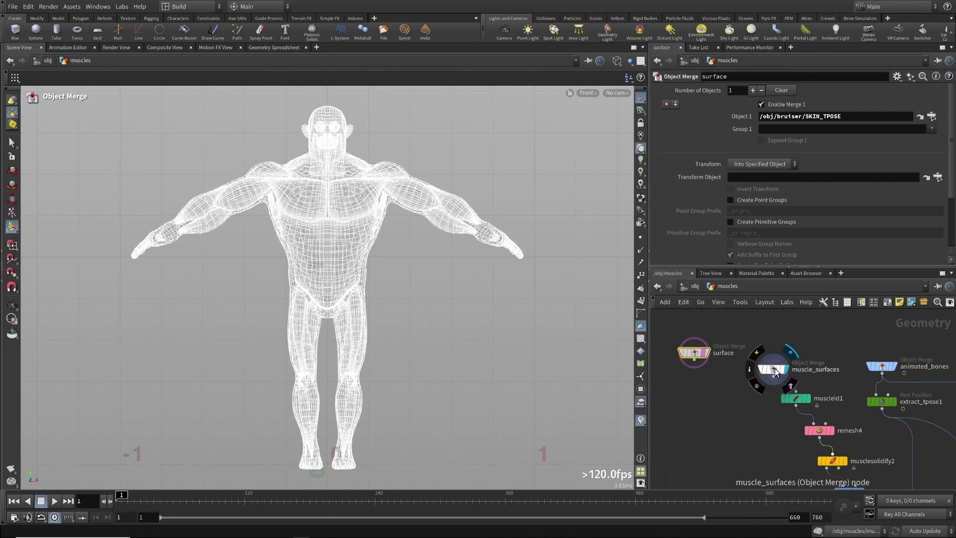
{"action": "left_click", "coordinate": [774, 371]}
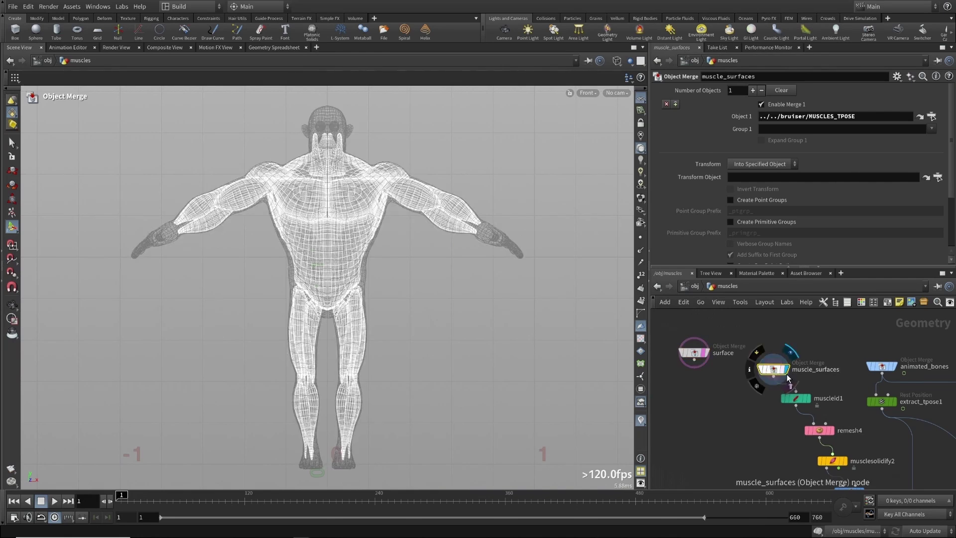
{"action": "left_click", "coordinate": [882, 403]}
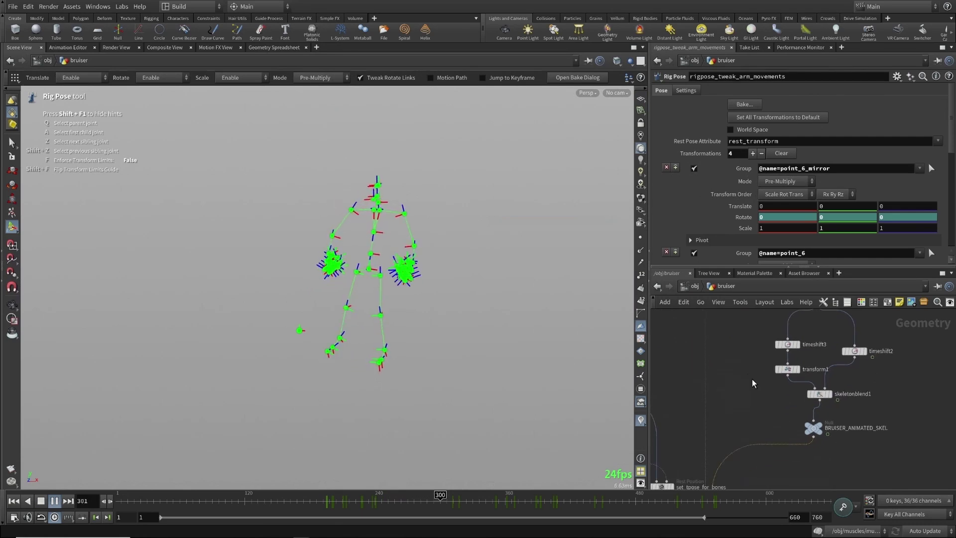
Examine the BRUISER_ANIMATED_SKEL skeleton and the jointdeform2 bones while the animation plays.
{"action": "left_click", "coordinate": [813, 427]}
{"action": "middle_click_drag", "start_coordinate": [742, 422], "coordinate": [772, 352]}
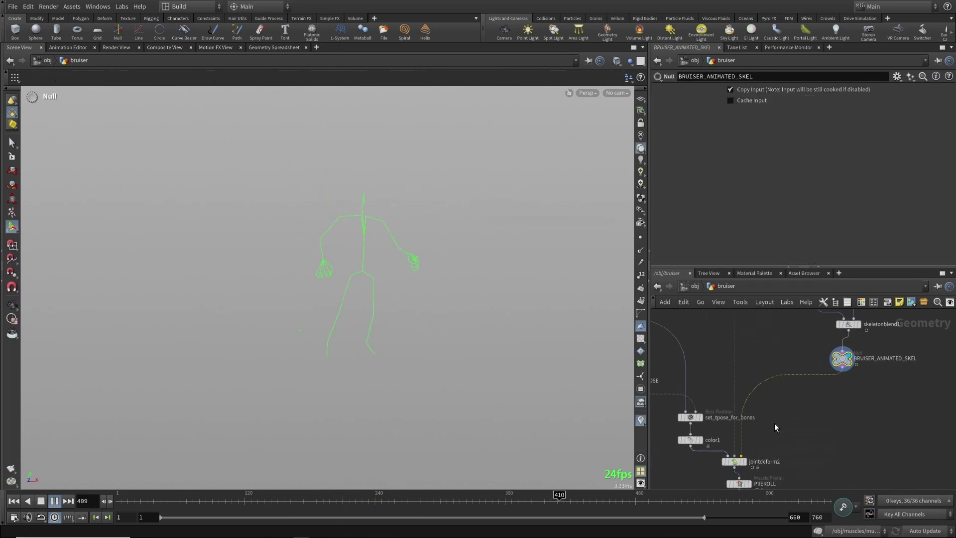
{"action": "middle_click_drag", "start_coordinate": [775, 443], "coordinate": [785, 402]}
{"action": "left_click", "coordinate": [755, 418]}
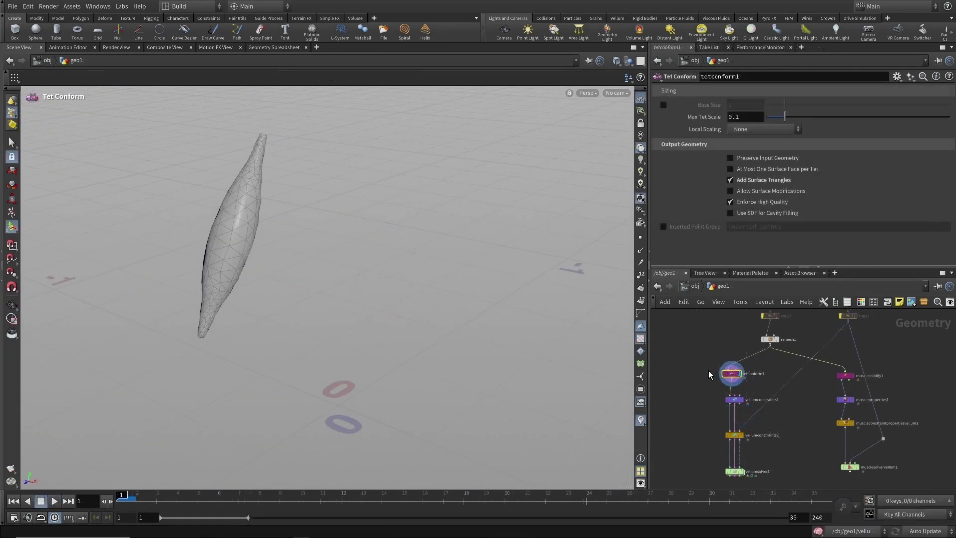
Inspect the tetconform1 muscle mesh and display the Tetrahedral Stretch constraints of vellumconstraints1.
{"action": "scroll", "coordinate": [707, 370], "scroll_direction": "up", "scroll_amount": 5}
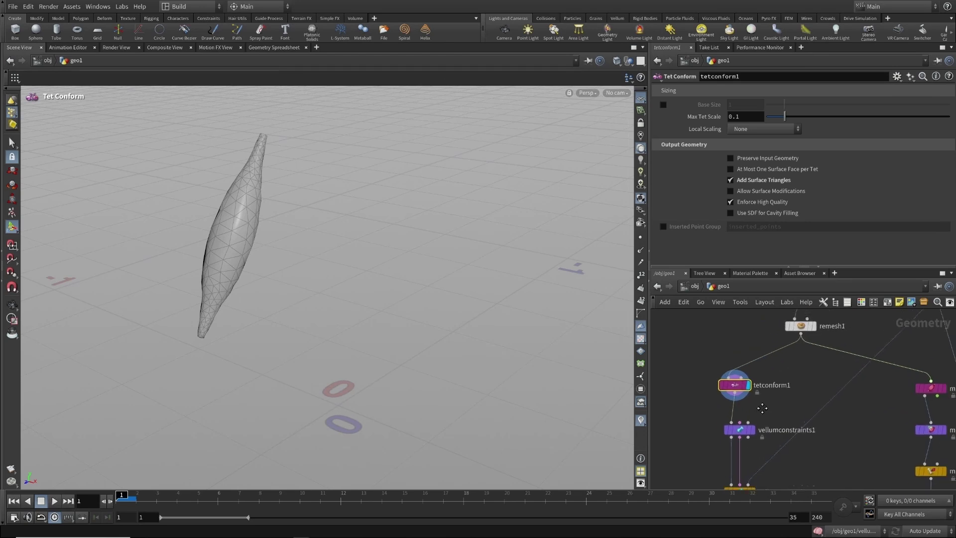
{"action": "middle_click_drag", "start_coordinate": [762, 407], "coordinate": [774, 392]}
{"action": "mouse_move", "coordinate": [752, 373]}
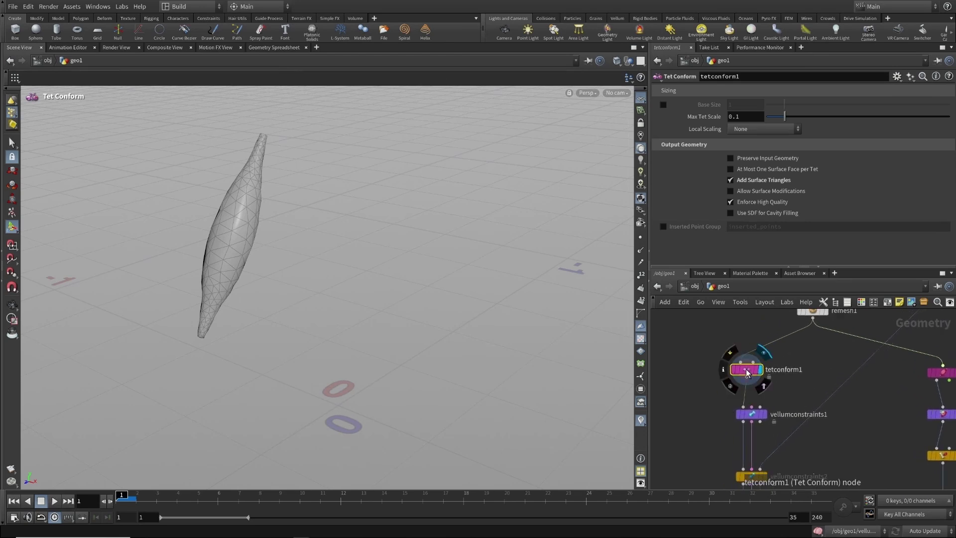
{"action": "middle_click_drag", "start_coordinate": [704, 412], "coordinate": [701, 382]}
{"action": "left_click", "coordinate": [761, 384]}
{"action": "left_click", "coordinate": [752, 384]}
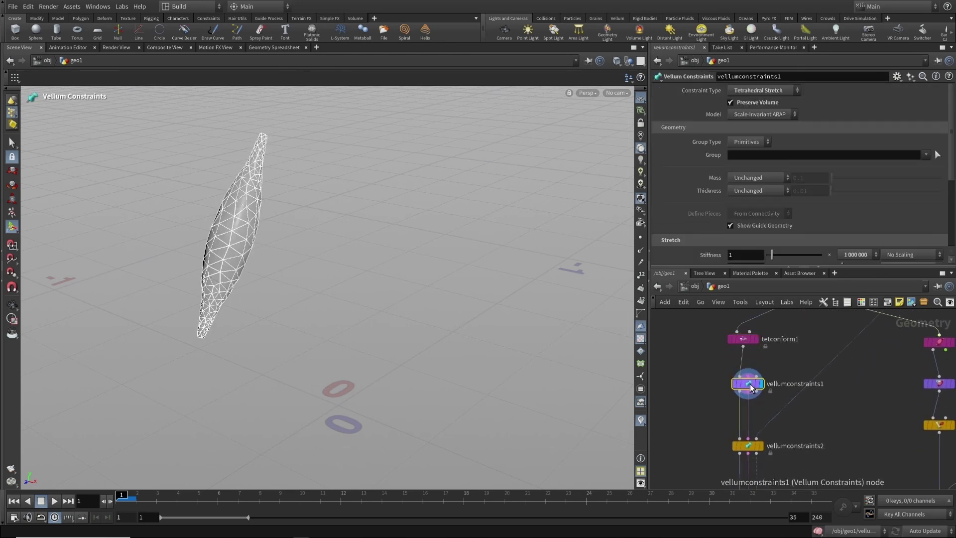
{"action": "middle_click_drag", "start_coordinate": [712, 432], "coordinate": [705, 408]}
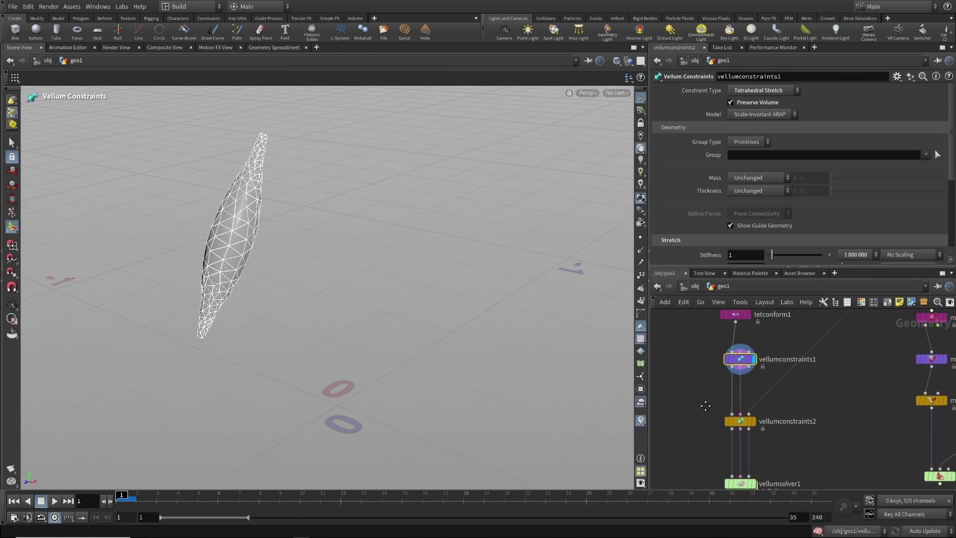
Restrict the Attach to Geometry constraint in vellumconstraints2 to the points at the muscle's upper tip.
{"action": "left_click", "coordinate": [754, 423]}
{"action": "left_click", "coordinate": [755, 423]}
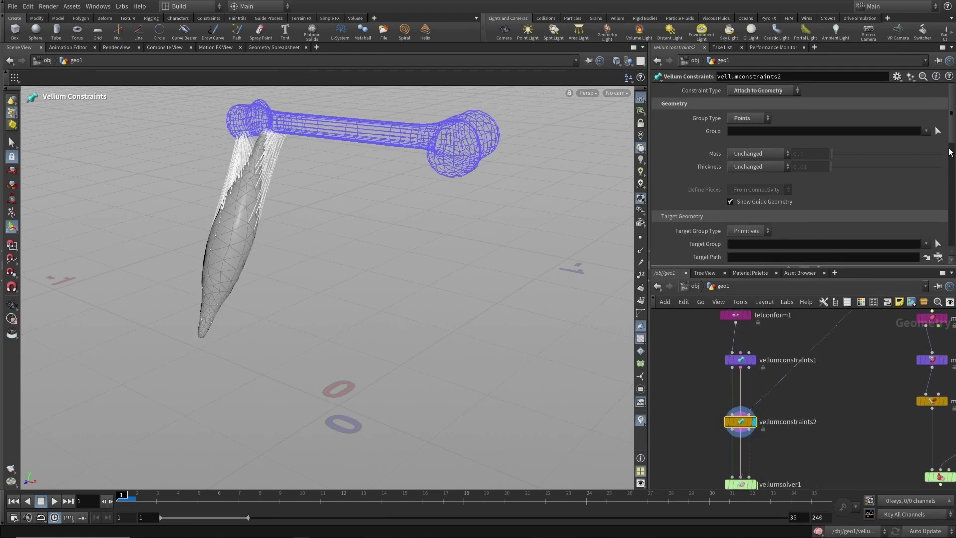
{"action": "left_click", "coordinate": [937, 130]}
{"action": "left_click_drag", "start_coordinate": [281, 129], "coordinate": [258, 142]}
{"action": "key", "text": "Return"}
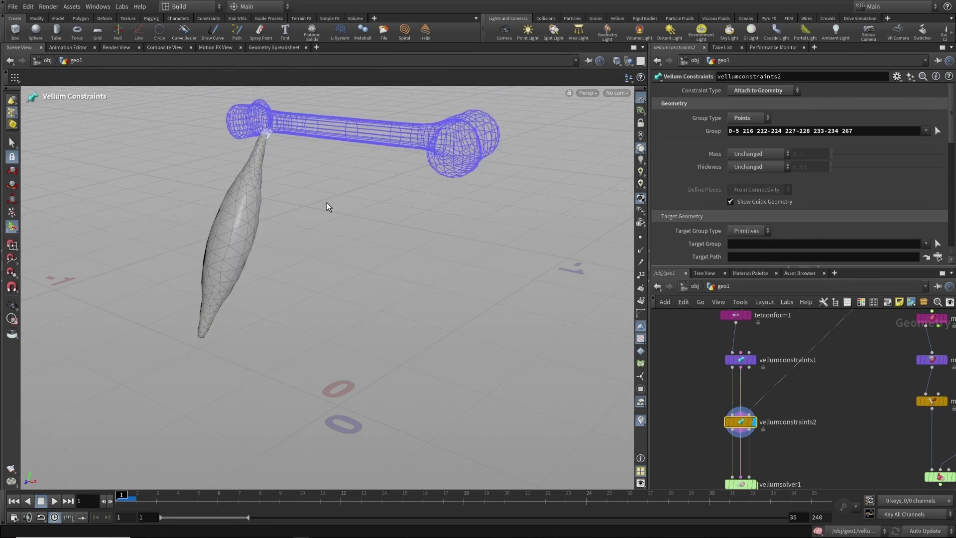
Display vellumsolver1 and play the simulation of the muscle hanging from the bone.
{"action": "middle_click_drag", "start_coordinate": [775, 478], "coordinate": [773, 456]}
{"action": "left_click", "coordinate": [743, 463]}
{"action": "left_click", "coordinate": [54, 501]}
{"action": "middle_click_drag", "start_coordinate": [773, 475], "coordinate": [772, 452]}
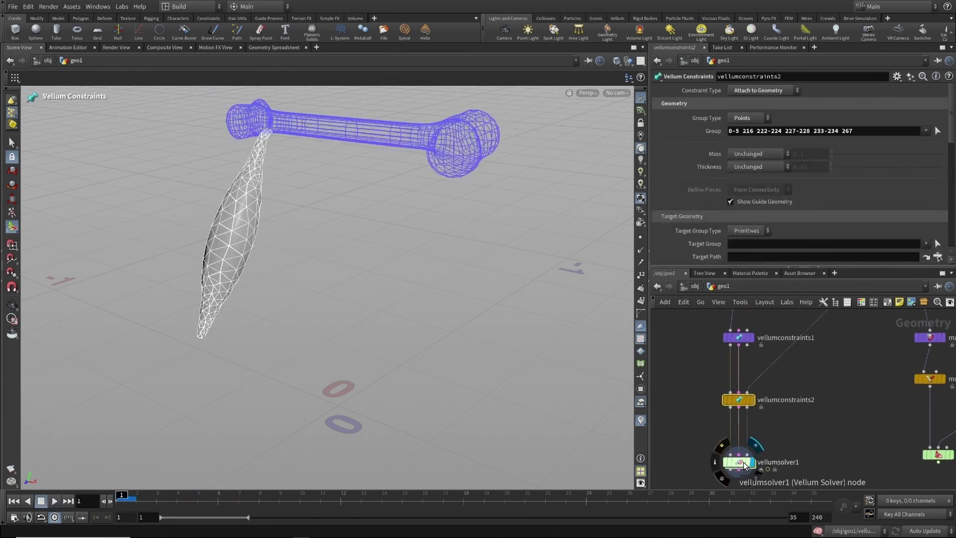
{"action": "left_click", "coordinate": [742, 462]}
{"action": "key", "text": "Up"}
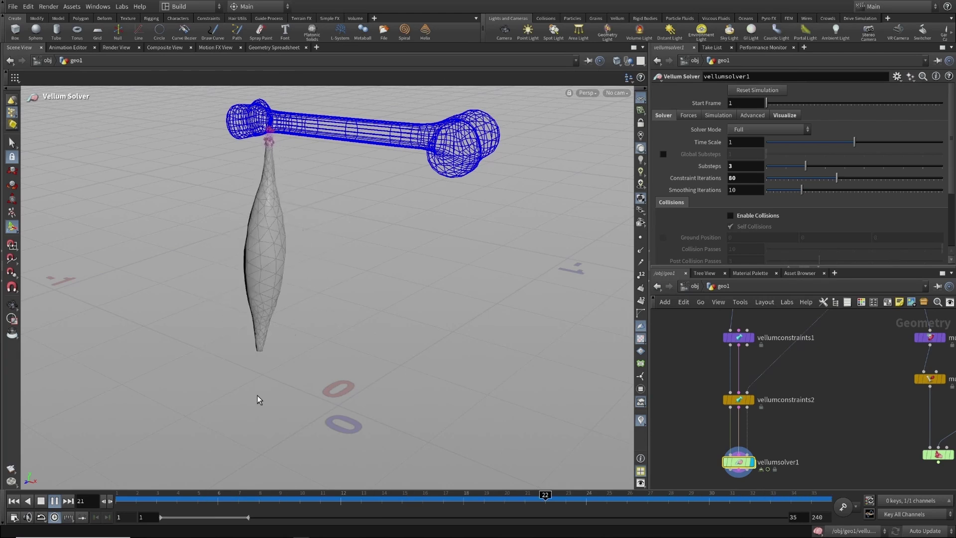
Stop playback and enable the copy2 node above remesh1 to produce four muscles.
{"action": "left_click", "coordinate": [40, 500]}
{"action": "middle_click_drag", "start_coordinate": [812, 369], "coordinate": [822, 499]}
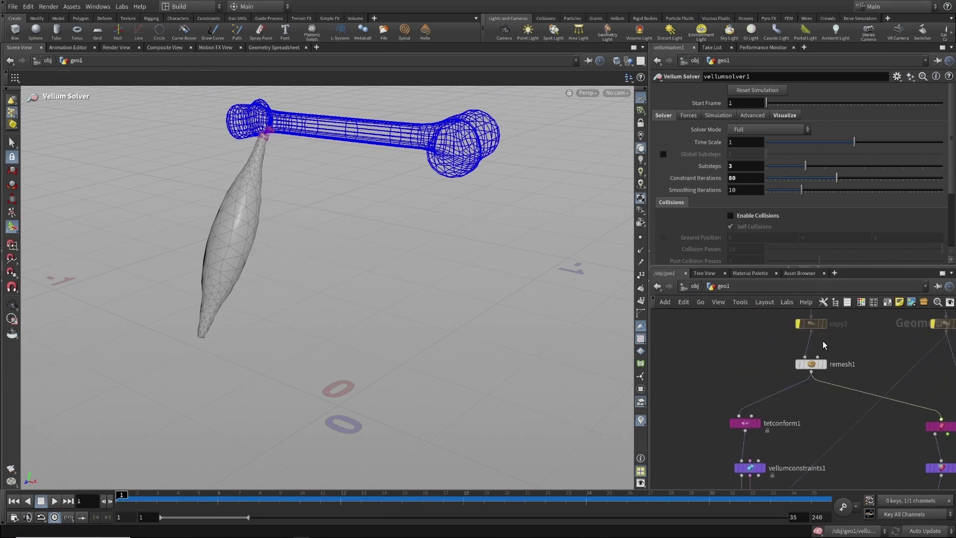
{"action": "middle_click_drag", "start_coordinate": [791, 325], "coordinate": [778, 364]}
{"action": "scroll", "coordinate": [777, 425], "scroll_direction": "down", "scroll_amount": 5}
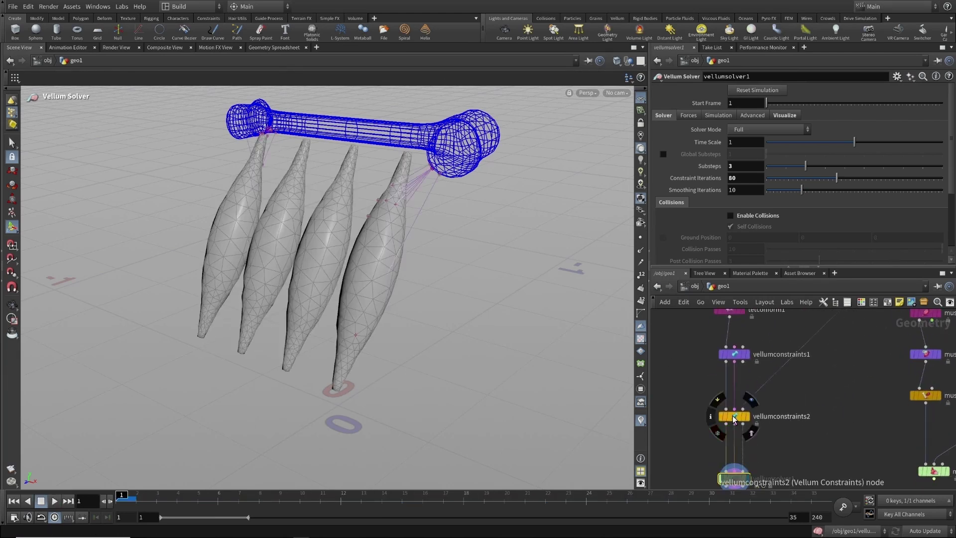
Reselect the vellumconstraints2 point group so that it covers the upper tips of all four muscles.
{"action": "left_click", "coordinate": [734, 416]}
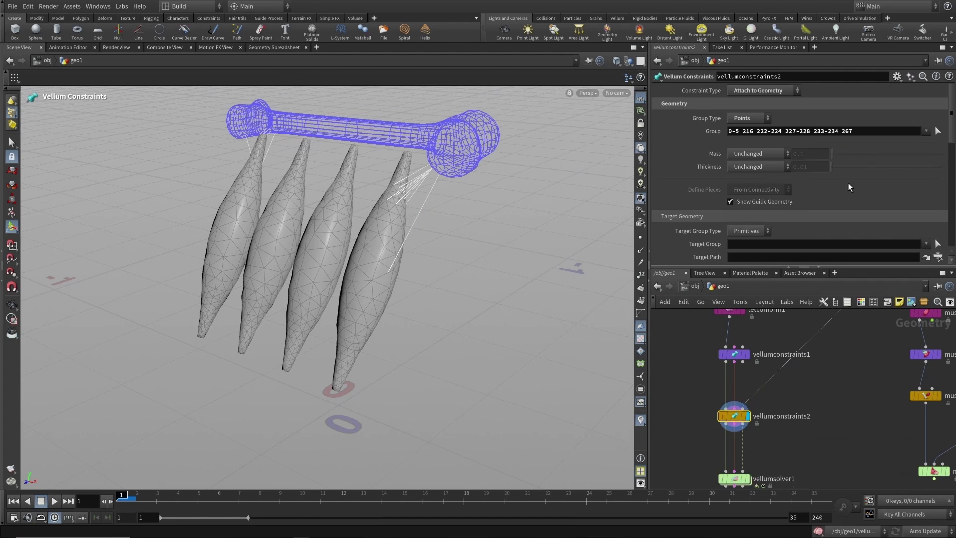
{"action": "left_click", "coordinate": [938, 131]}
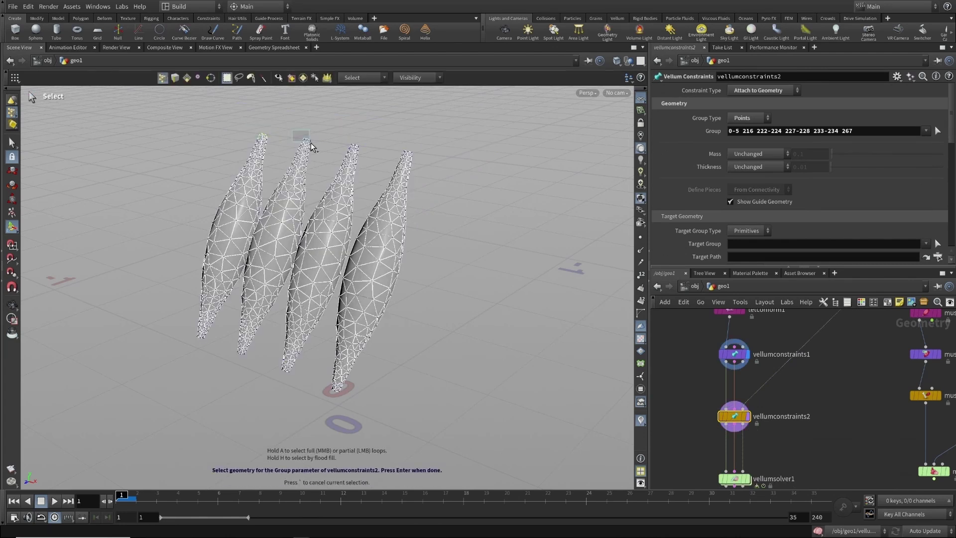
{"action": "key", "text": "Return"}
Display vellumsolver1, play the simulation of the four hanging muscles, and return to the first frame.
{"action": "middle_click_drag", "start_coordinate": [743, 443], "coordinate": [735, 409]}
{"action": "left_click", "coordinate": [726, 439]}
{"action": "left_click", "coordinate": [59, 503]}
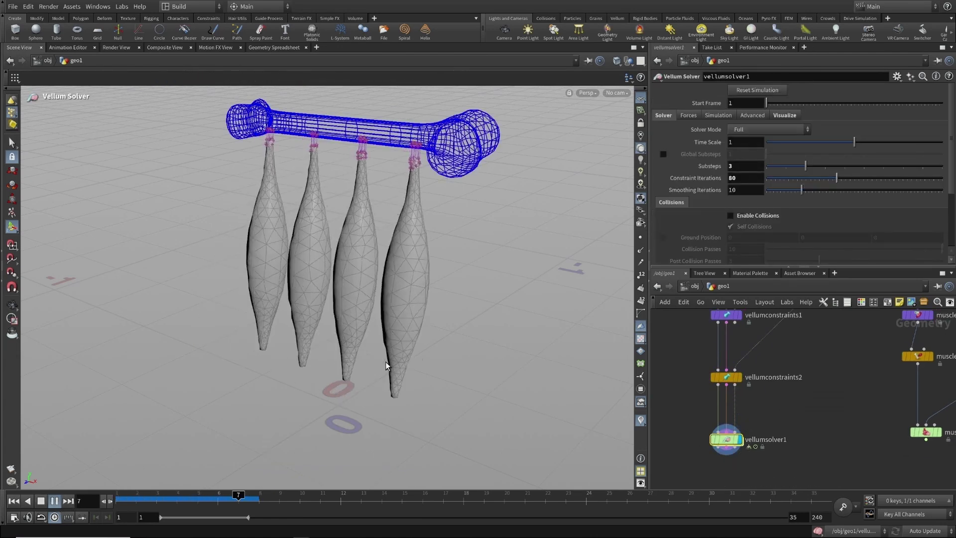
{"action": "key", "text": "ctrl+Up"}
Enable the bypassed copy node on the bone branch to add a second bone below the muscles.
{"action": "middle_click_drag", "start_coordinate": [832, 358], "coordinate": [772, 536]}
{"action": "left_click", "coordinate": [840, 338]}
{"action": "middle_click_drag", "start_coordinate": [773, 487], "coordinate": [835, 332]}
Extend the vellumconstraints2 point group with the lower tips of the muscles to attach them to the lower bone.
{"action": "left_click", "coordinate": [744, 399]}
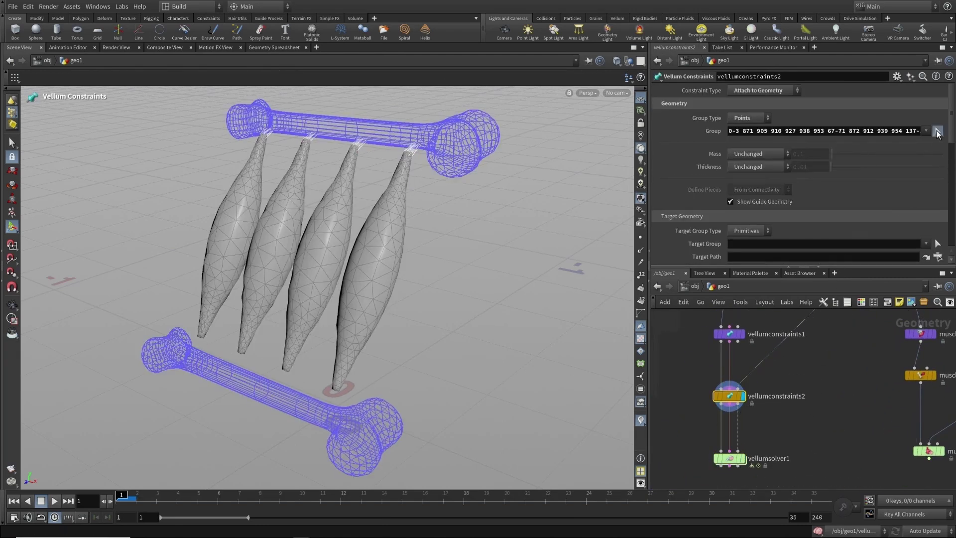
{"action": "left_click", "coordinate": [937, 131]}
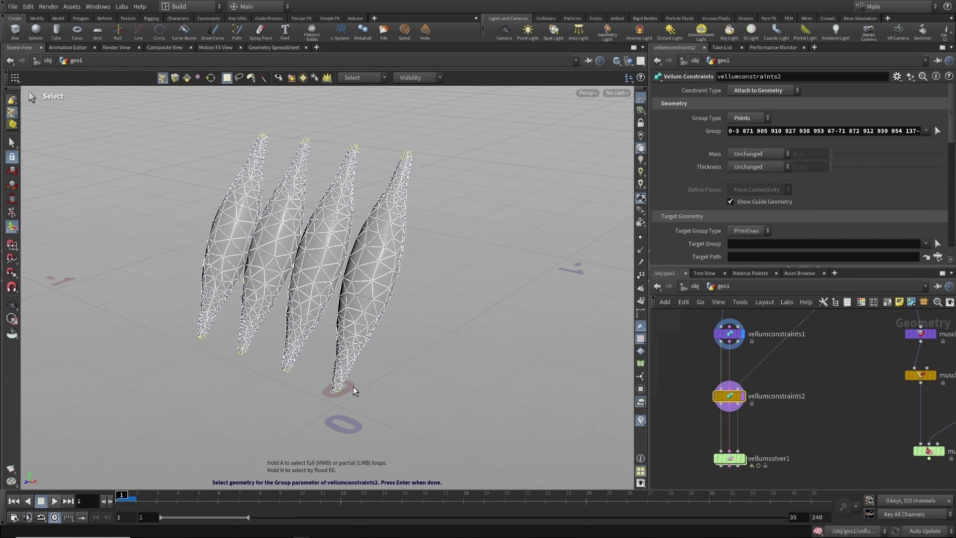
{"action": "key", "text": "Return"}
Play the vellumsolver1 simulation of the muscles attached at both ends and rewind to the first frame.
{"action": "left_click", "coordinate": [743, 459]}
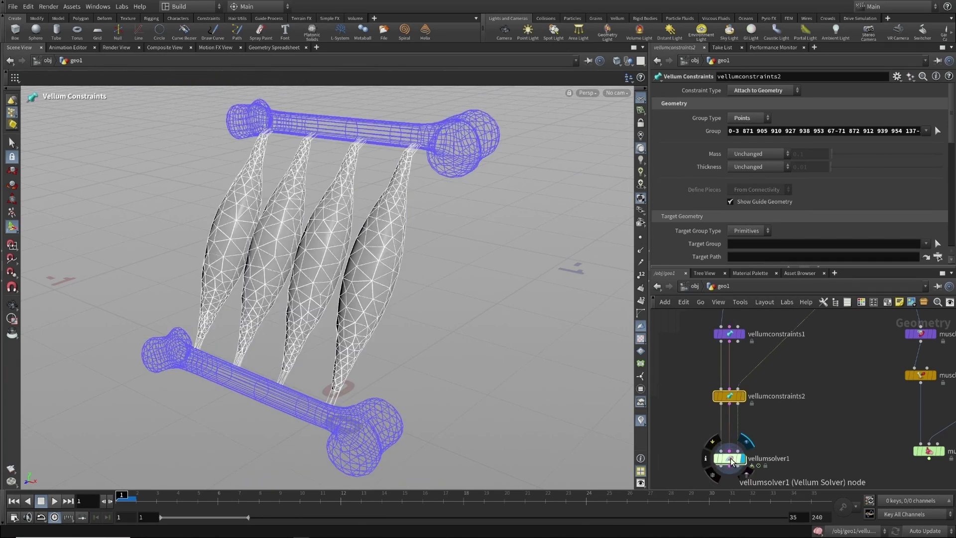
{"action": "left_click", "coordinate": [731, 458]}
{"action": "left_click", "coordinate": [56, 501]}
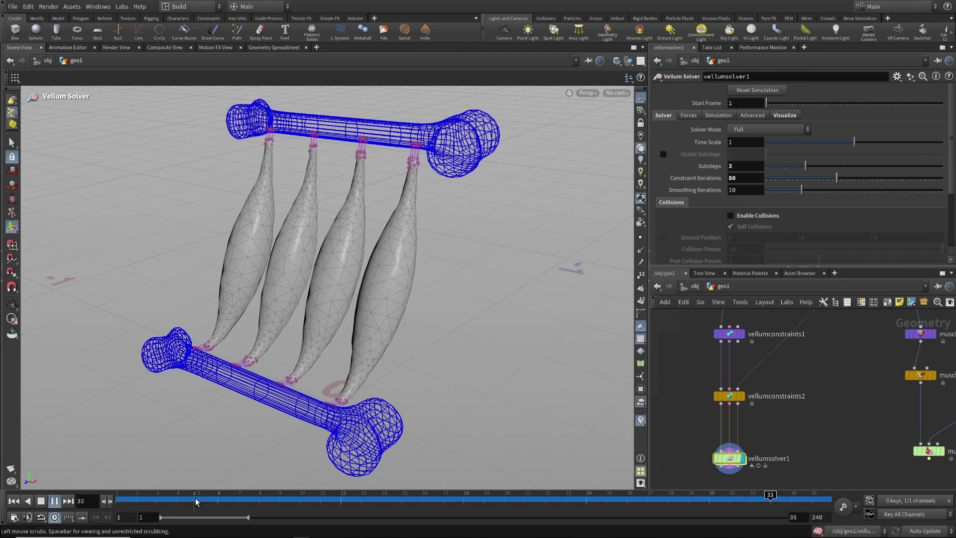
{"action": "left_click_drag", "start_coordinate": [196, 500], "coordinate": [119, 500]}
Duplicate vellumconstraints1 for the second muscle only, with a stretch stiffness multiplier of 1e+10 and a damping ratio of 0.05.
{"action": "middle_click_drag", "start_coordinate": [726, 336], "coordinate": [729, 360]}
{"action": "left_click_drag", "start_coordinate": [732, 358], "coordinate": [720, 391], "text": "alt"}
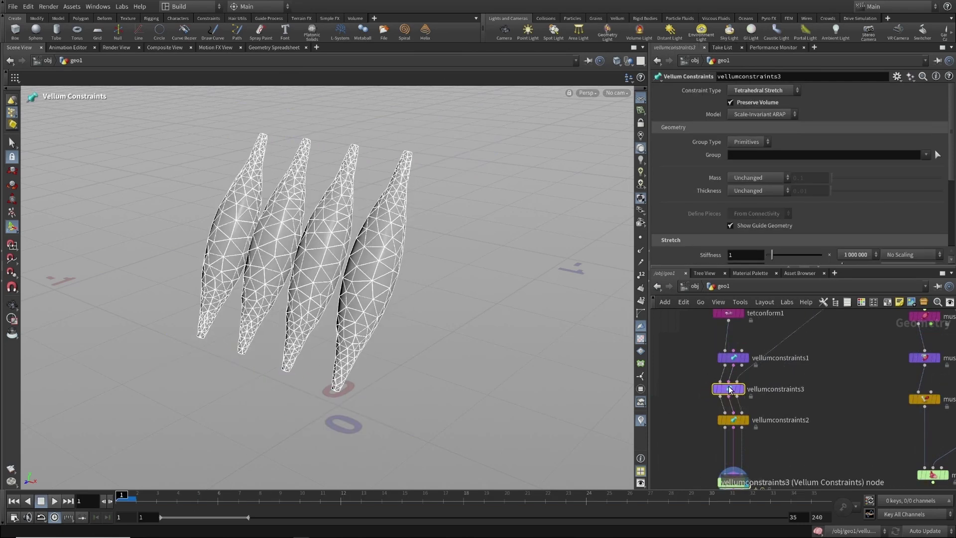
{"action": "left_click", "coordinate": [936, 155]}
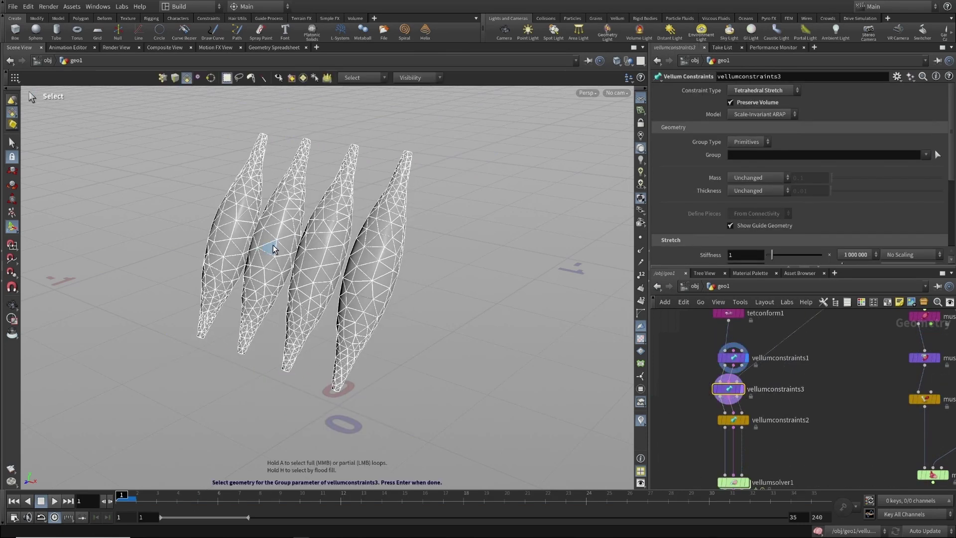
{"action": "left_click", "coordinate": [280, 242]}
{"action": "key", "text": "Return"}
{"action": "scroll", "coordinate": [852, 230], "scroll_direction": "down", "scroll_amount": 1}
{"action": "middle_click_drag", "start_coordinate": [852, 230], "coordinate": [828, 246]}
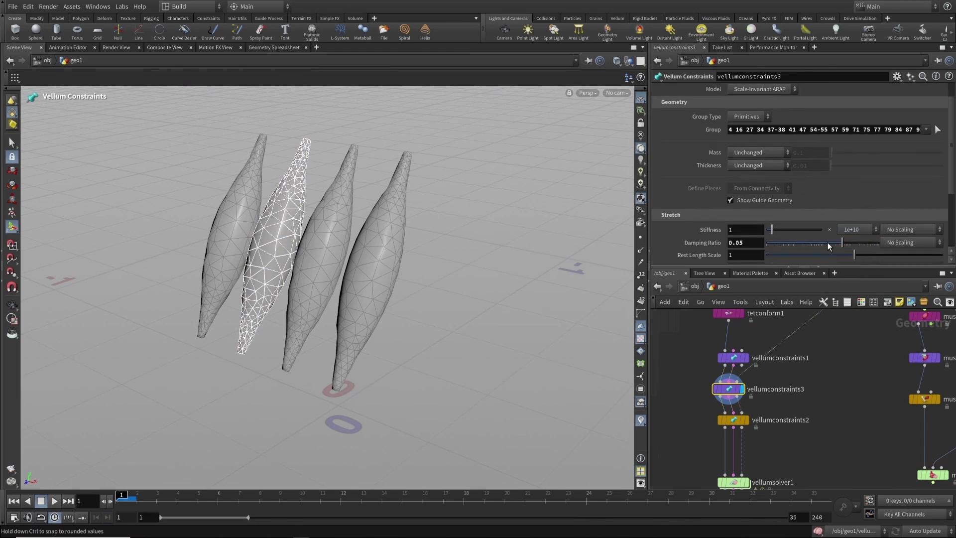
Duplicate vellumconstraints2 and split the point groups so vellumconstraints2 attaches both ends of the first two muscles and the copy attaches the last two.
{"action": "left_click", "coordinate": [753, 374]}
{"action": "left_click", "coordinate": [769, 403]}
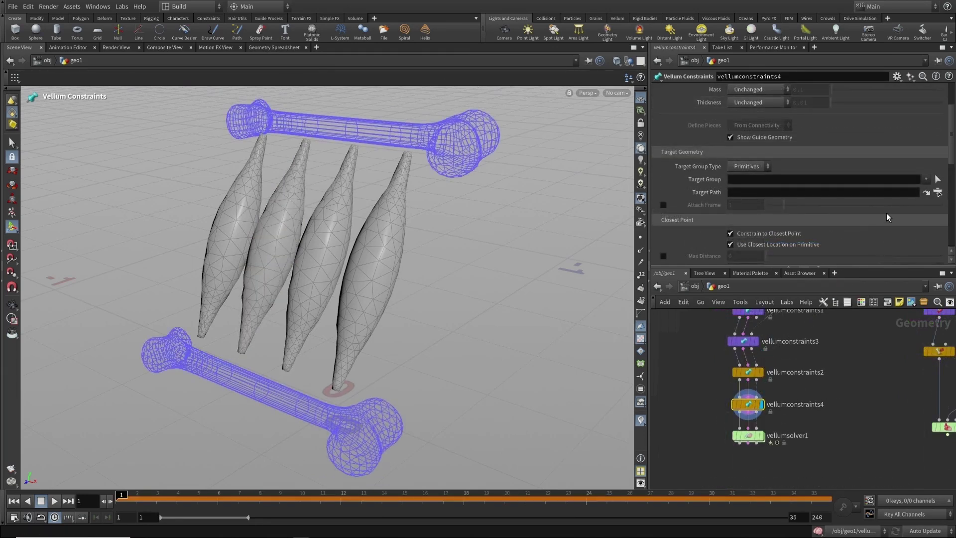
{"action": "scroll", "coordinate": [888, 216], "scroll_direction": "up", "scroll_amount": 2}
{"action": "left_click", "coordinate": [936, 130]}
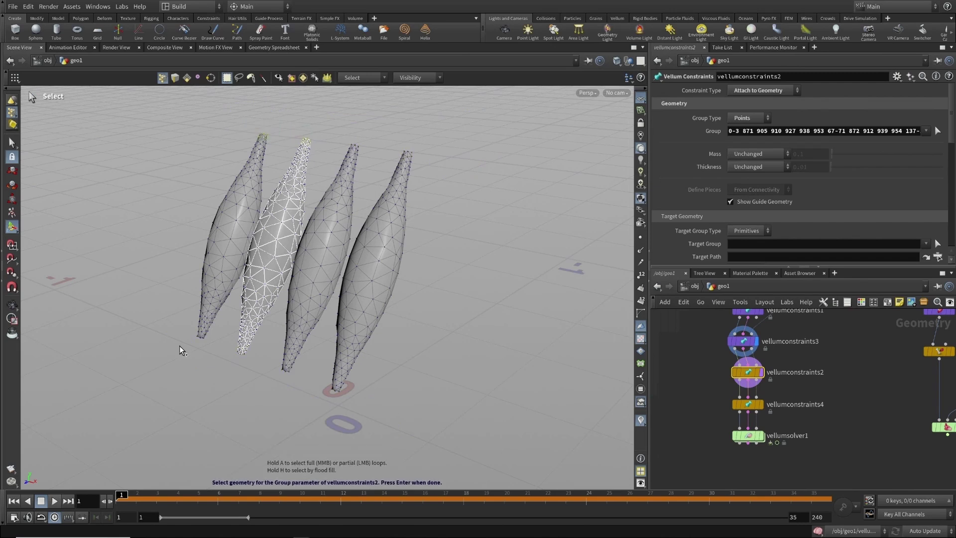
{"action": "left_click_drag", "start_coordinate": [235, 364], "coordinate": [252, 347], "text": "shift"}
{"action": "key", "text": "Return"}
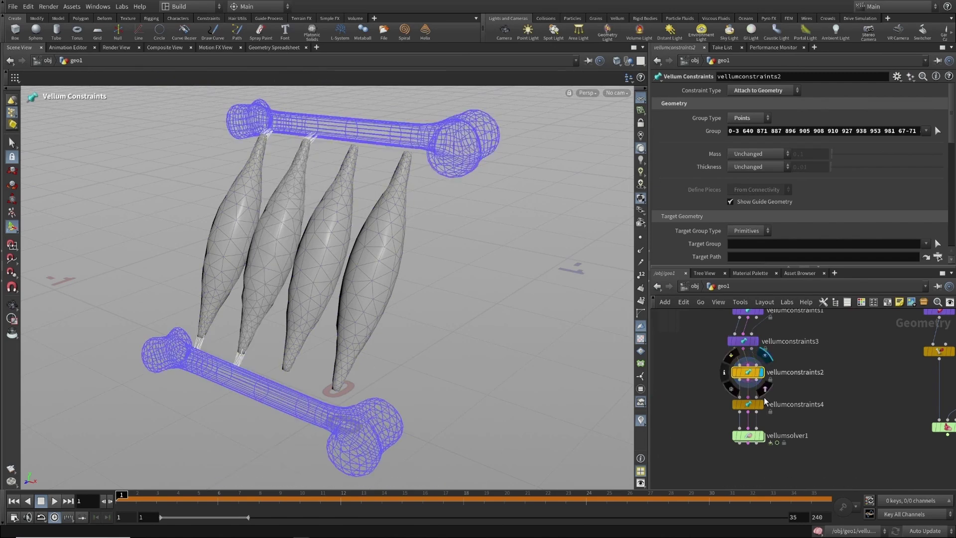
Change the stretch stiffness multiplier on vellumconstraints4 and play the vellumsolver1 simulation with the separate attachments.
{"action": "left_click", "coordinate": [749, 405]}
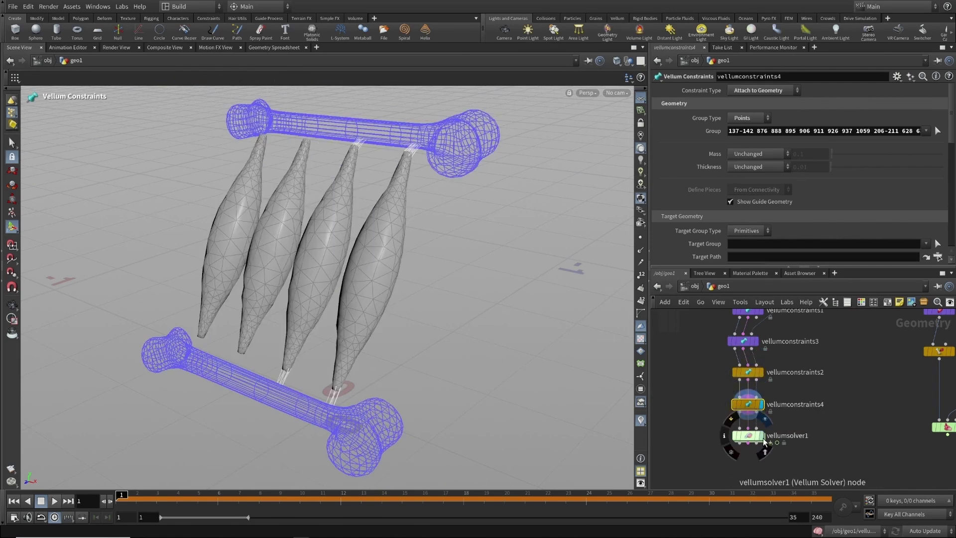
{"action": "scroll", "coordinate": [828, 188], "scroll_direction": "down", "scroll_amount": 5}
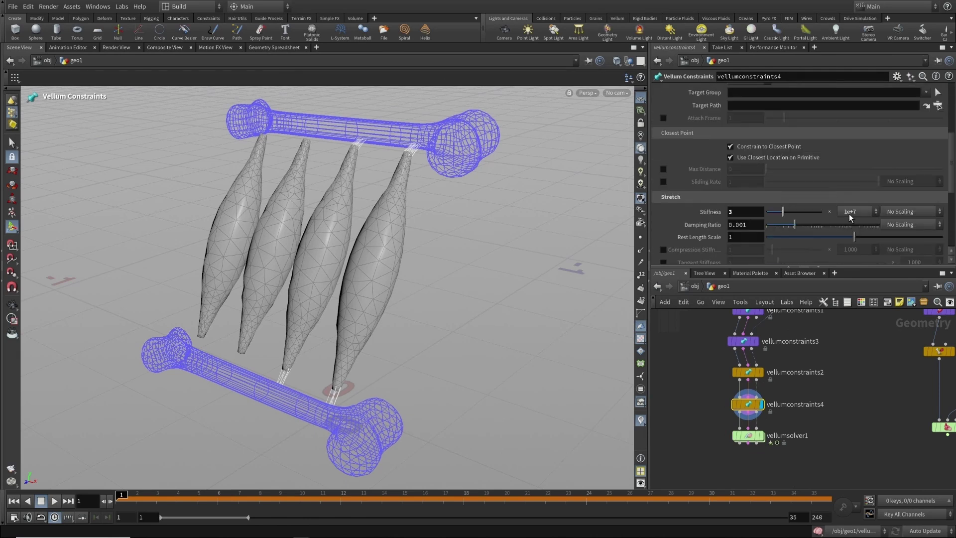
{"action": "left_click", "coordinate": [853, 212]}
{"action": "left_click", "coordinate": [852, 311]}
{"action": "left_click", "coordinate": [760, 436]}
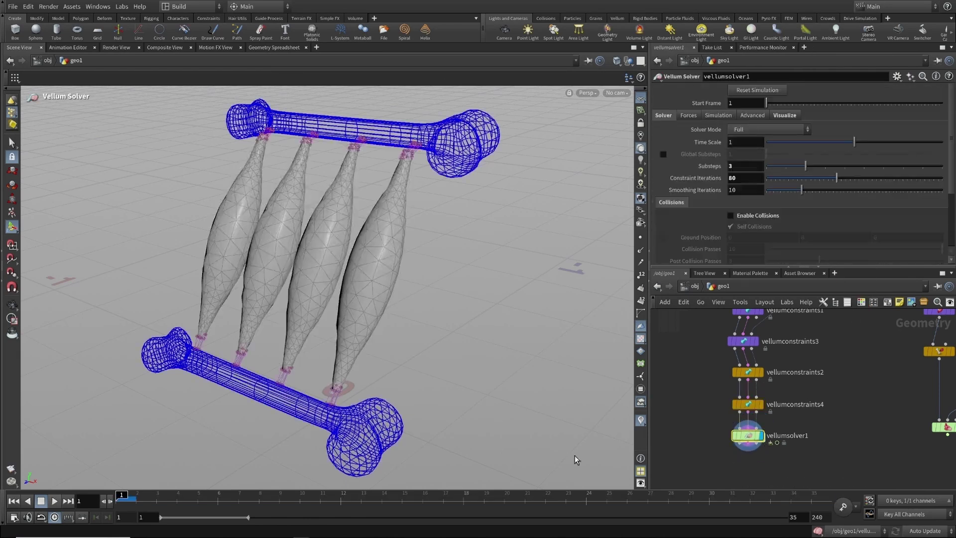
{"action": "left_click", "coordinate": [55, 500]}
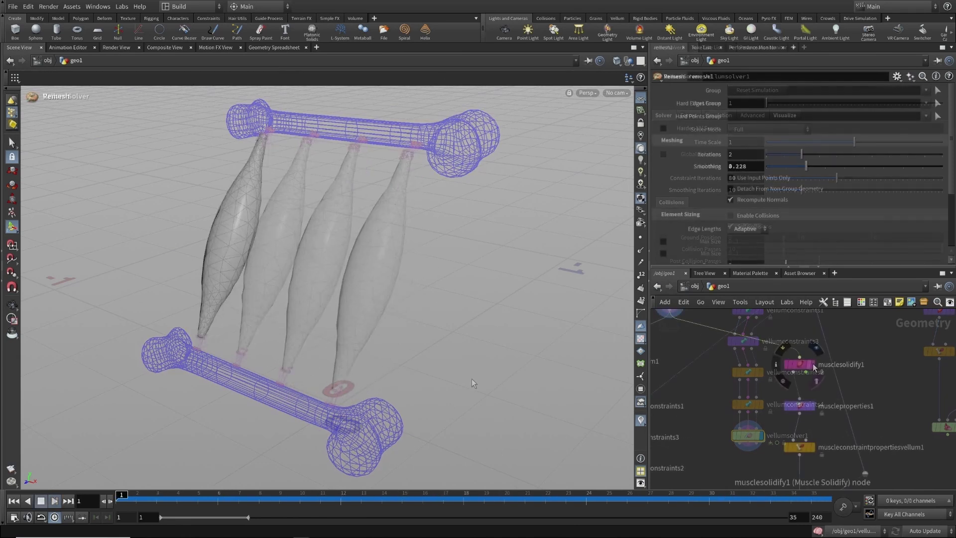
Go through the single-muscle branch from musclesolidify1 to musclesolvervellum1, play its simulation and return to the first frame.
{"action": "left_click", "coordinate": [806, 373]}
{"action": "middle_click_drag", "start_coordinate": [750, 418], "coordinate": [736, 380]}
{"action": "left_click", "coordinate": [790, 378]}
{"action": "middle_click_drag", "start_coordinate": [743, 416], "coordinate": [743, 401]}
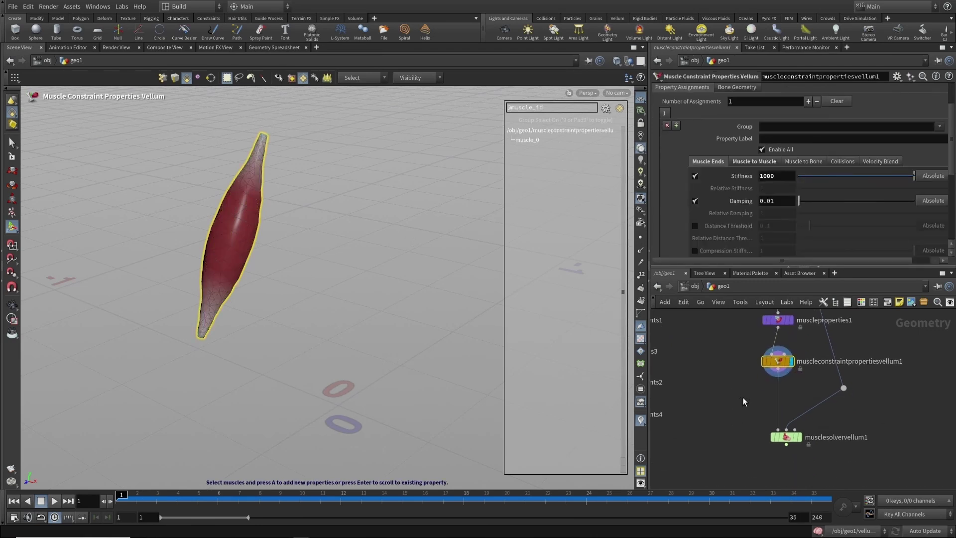
{"action": "left_click", "coordinate": [787, 438]}
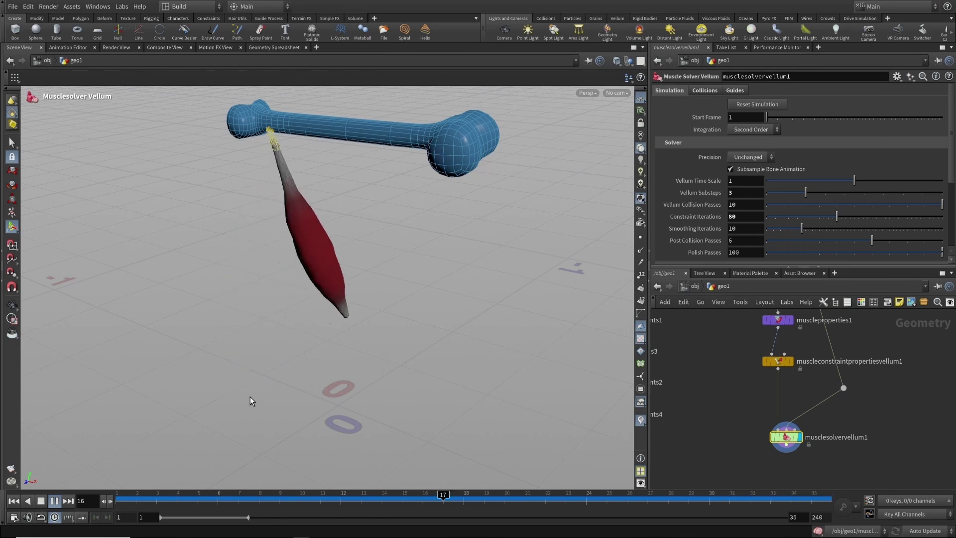
{"action": "left_click", "coordinate": [119, 499]}
Enable the bypassed copy2 node to feed four muscles into musclesolvervellum1, play the simulation and rewind.
{"action": "middle_click_drag", "start_coordinate": [707, 314], "coordinate": [730, 345]}
{"action": "left_click", "coordinate": [697, 326]}
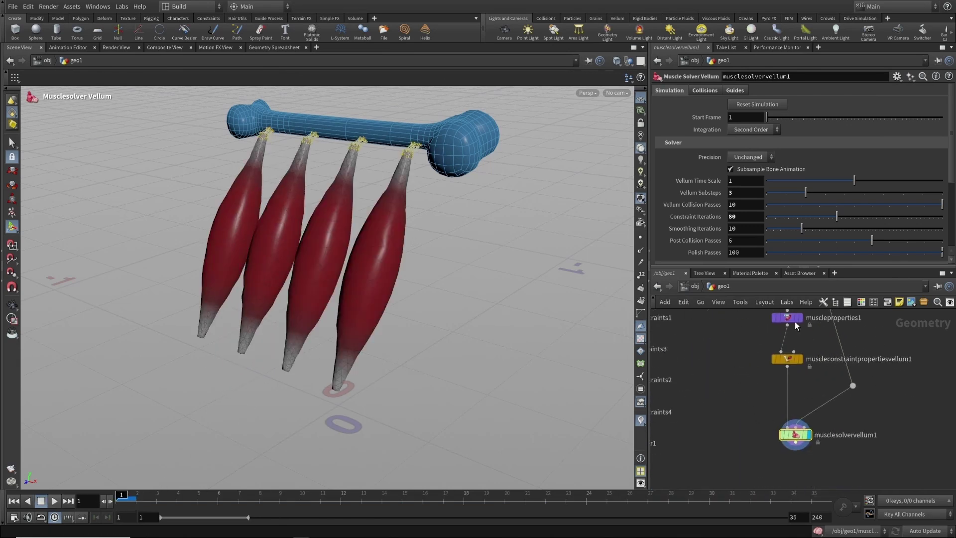
{"action": "left_click", "coordinate": [55, 500]}
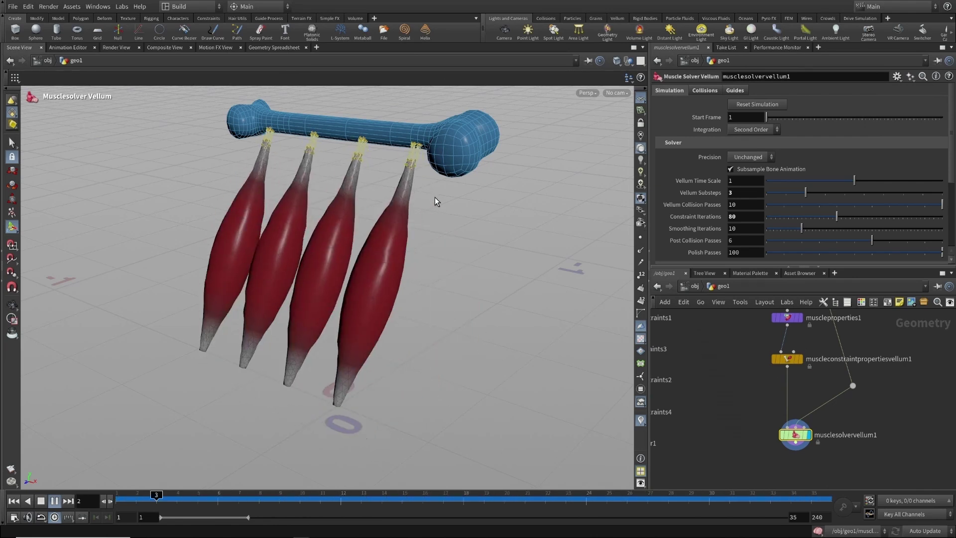
{"action": "left_click", "coordinate": [116, 498]}
Enable the bypassed copy1 node to add the lower bone, play the musclesolvervellum1 simulation and rewind.
{"action": "middle_click_drag", "start_coordinate": [836, 328], "coordinate": [835, 480]}
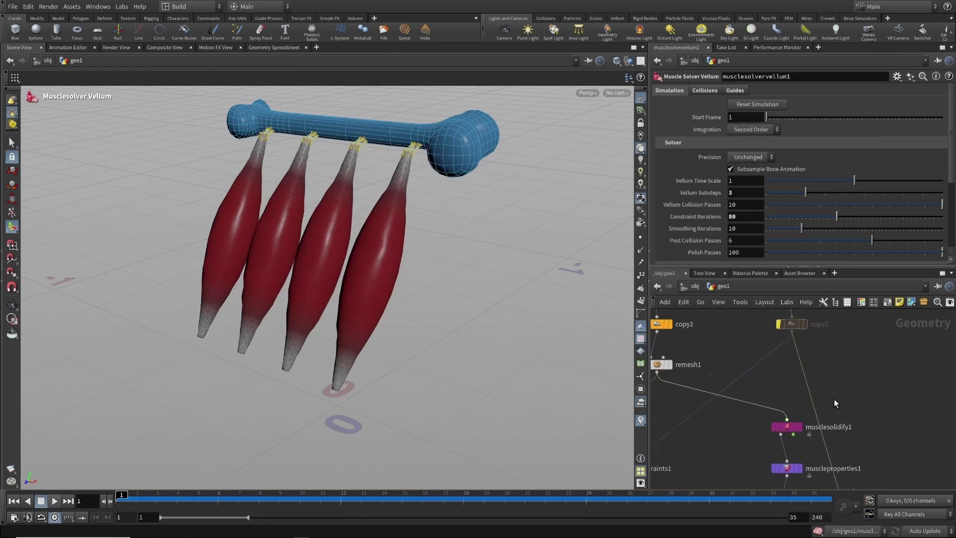
{"action": "left_click", "coordinate": [773, 314]}
{"action": "middle_click_drag", "start_coordinate": [728, 454], "coordinate": [727, 270]}
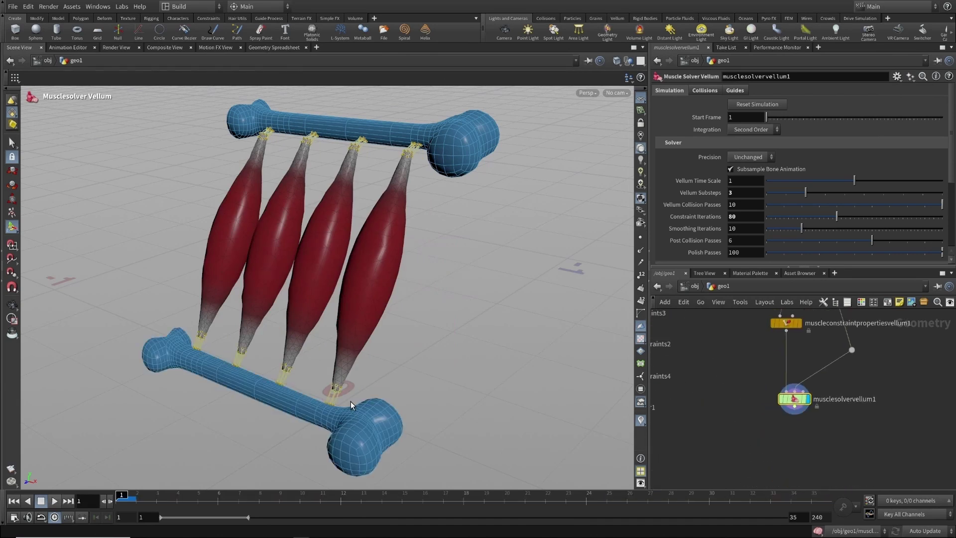
{"action": "left_click", "coordinate": [55, 501]}
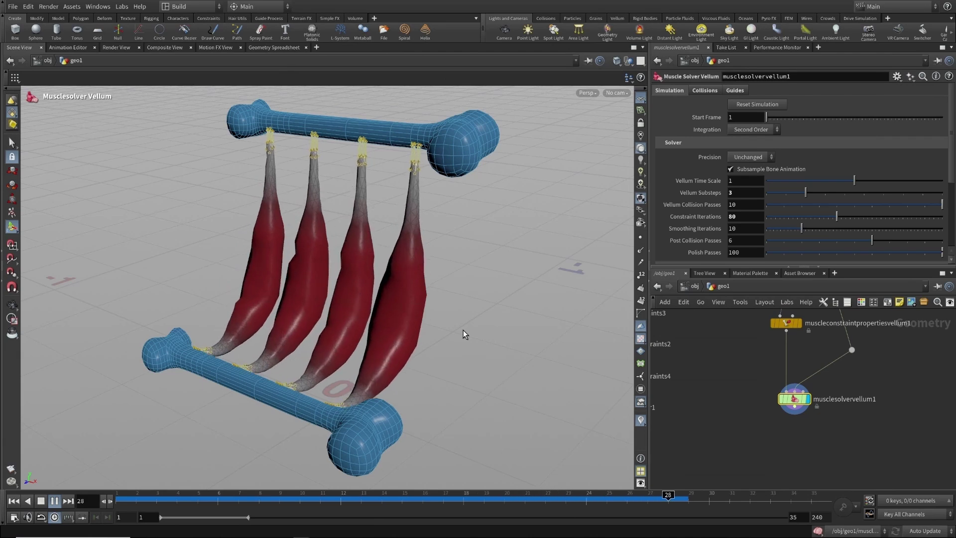
{"action": "left_click", "coordinate": [14, 501]}
Add new properties in muscleconstraintpropertiesvellum1 for the third and fourth muscles together.
{"action": "middle_click_drag", "start_coordinate": [749, 362], "coordinate": [745, 440]}
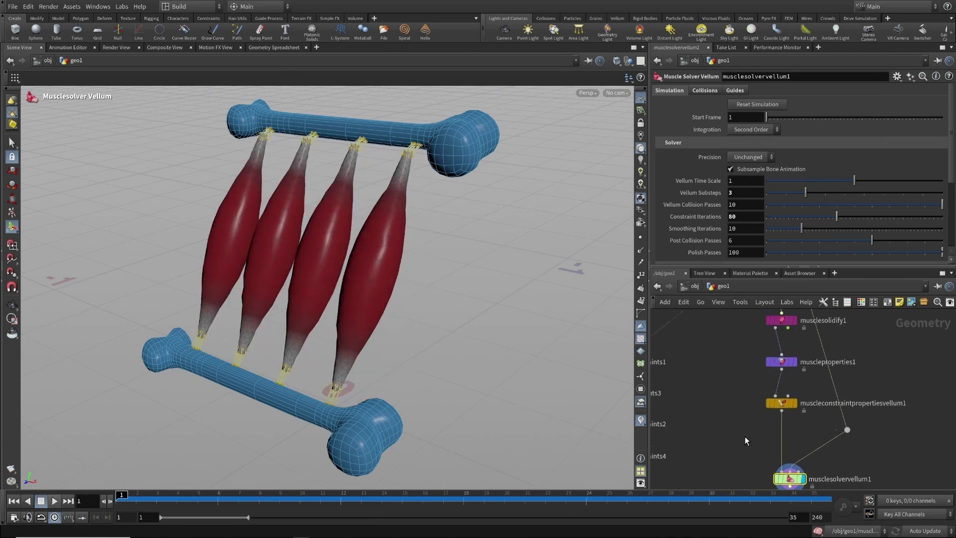
{"action": "left_click", "coordinate": [796, 403]}
{"action": "key", "text": "Return"}
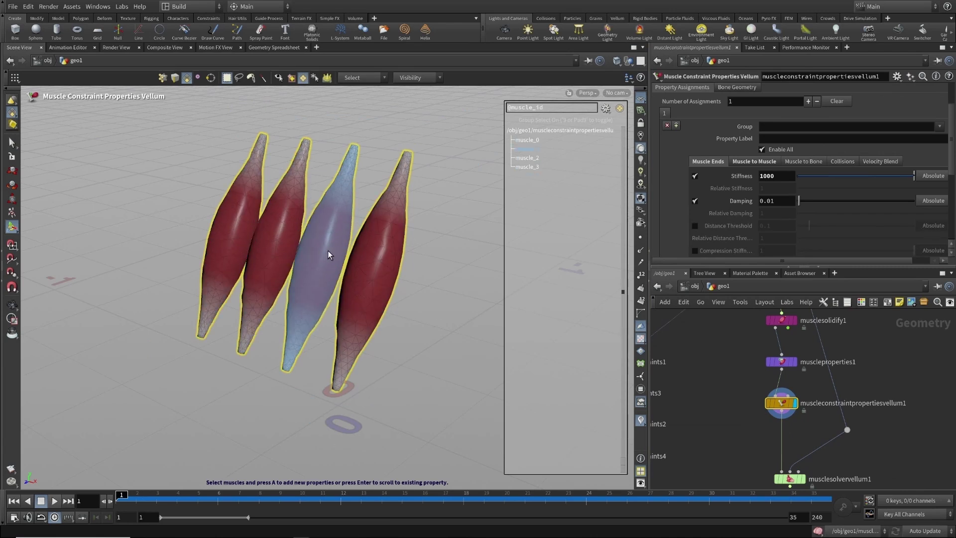
{"action": "left_click", "coordinate": [358, 261]}
{"action": "left_click", "coordinate": [330, 259], "text": "shift"}
{"action": "right_click", "coordinate": [425, 258]}
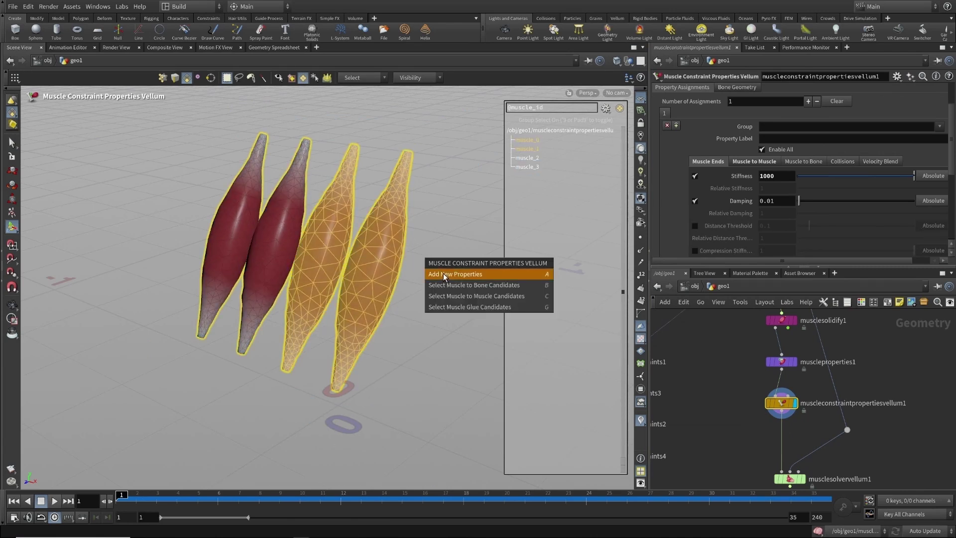
{"action": "left_click", "coordinate": [443, 274]}
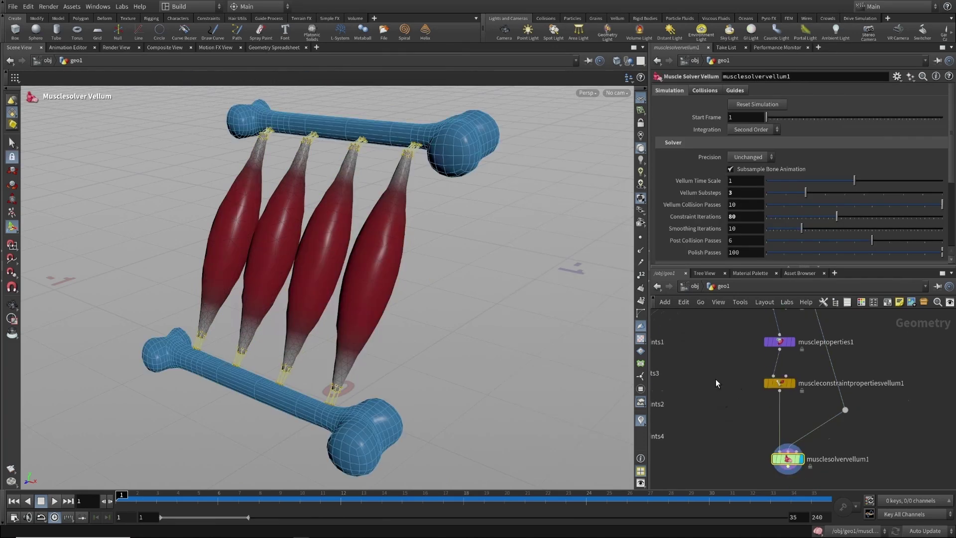
Add new properties in muscleproperties1 for the second muscle, with a shape stiffness of 1000 and its own damping ratio.
{"action": "left_click", "coordinate": [785, 376]}
{"action": "key", "text": "Return"}
{"action": "left_click", "coordinate": [275, 255]}
{"action": "right_click", "coordinate": [275, 254]}
{"action": "left_click", "coordinate": [291, 267]}
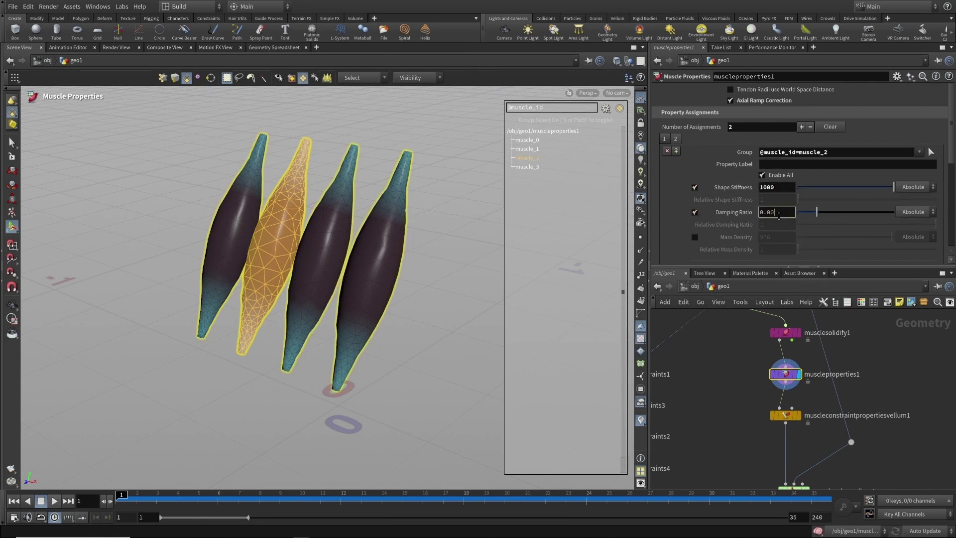
Display musclesolvervellum1 and play the simulation with the individual muscle and constraint properties.
{"action": "middle_click_drag", "start_coordinate": [815, 488], "coordinate": [810, 443]}
{"action": "left_click", "coordinate": [801, 446]}
{"action": "left_click", "coordinate": [789, 446]}
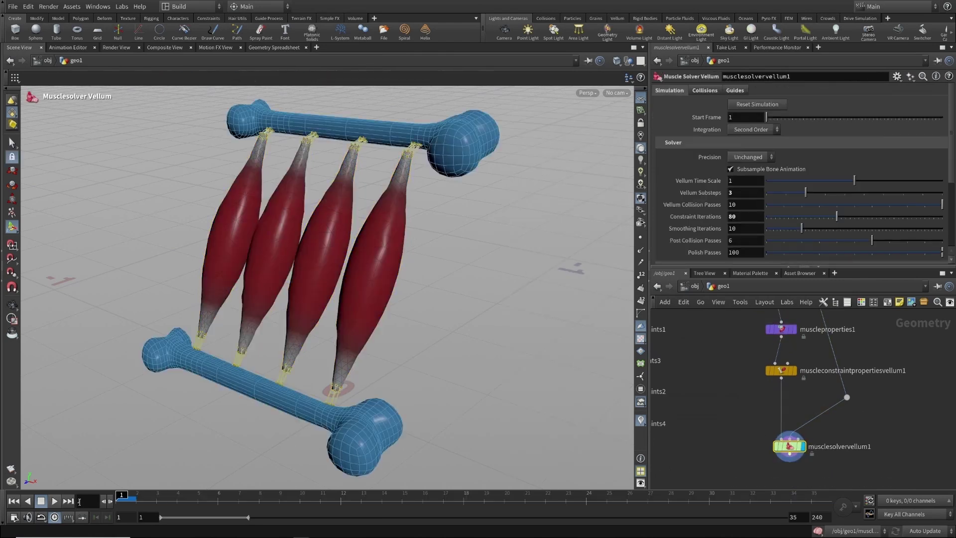
{"action": "left_click", "coordinate": [55, 501]}
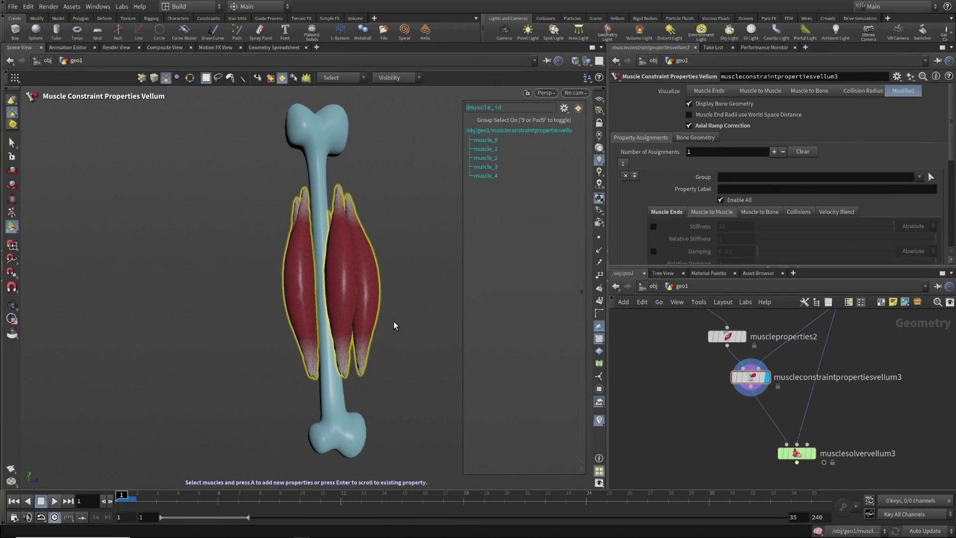
Display musclesolvervellum3 in the single-bone scene and turn on the muscle ends guides to inspect them around the bone.
{"action": "right_click_drag", "start_coordinate": [393, 326], "coordinate": [426, 308], "text": "alt"}
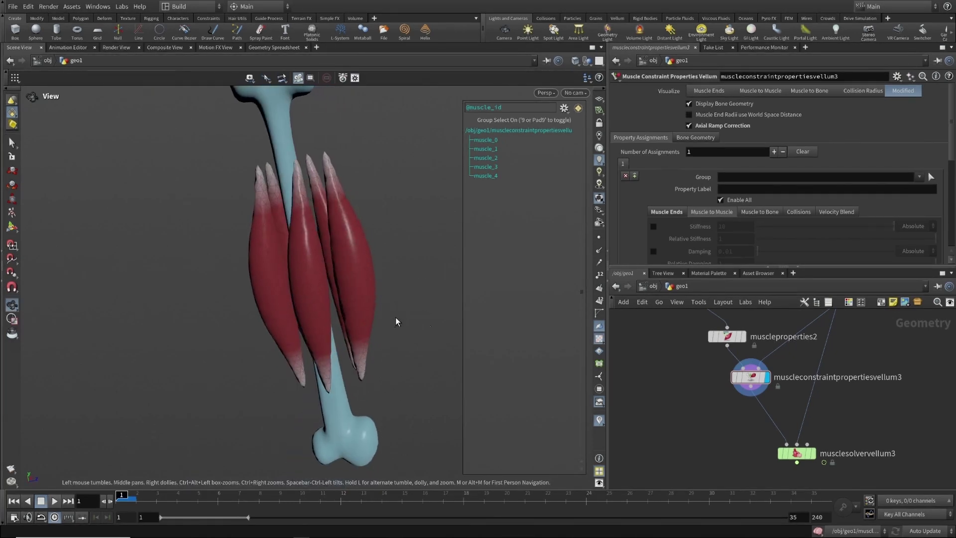
{"action": "key", "text": "Return"}
{"action": "left_click", "coordinate": [796, 454]}
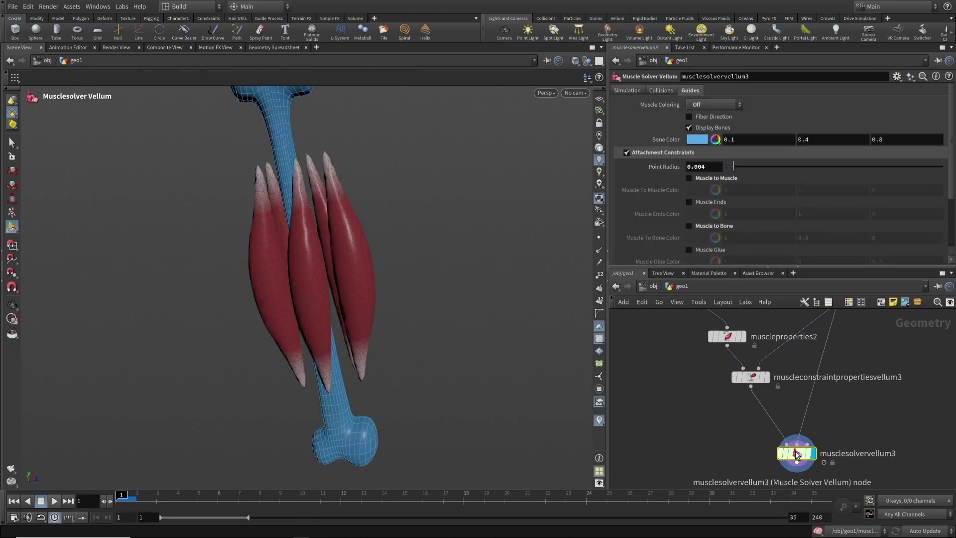
{"action": "left_click", "coordinate": [689, 202]}
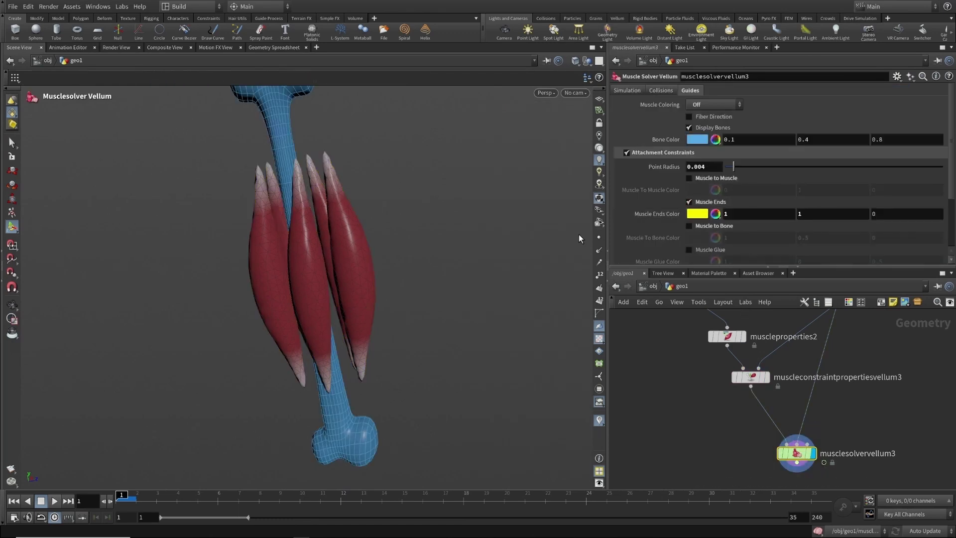
{"action": "left_click_drag", "start_coordinate": [407, 271], "coordinate": [464, 290], "text": "alt"}
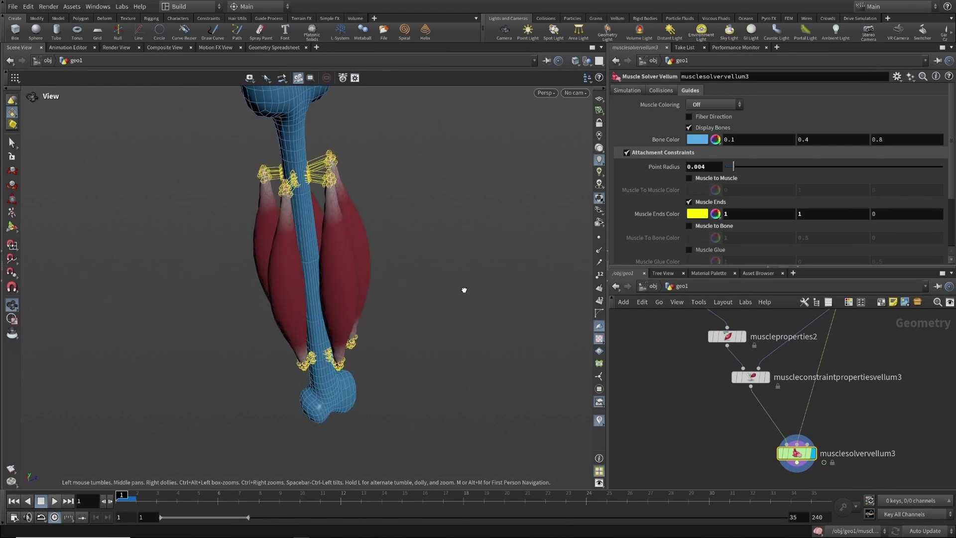
Replace the muscle ends guides on musclesolvervellum3 with the muscle to bone guides, checking the muscle to muscle guides in between.
{"action": "left_click", "coordinate": [689, 202]}
{"action": "key", "text": "Escape"}
{"action": "left_click_drag", "start_coordinate": [478, 258], "coordinate": [503, 242]}
{"action": "left_click", "coordinate": [688, 177]}
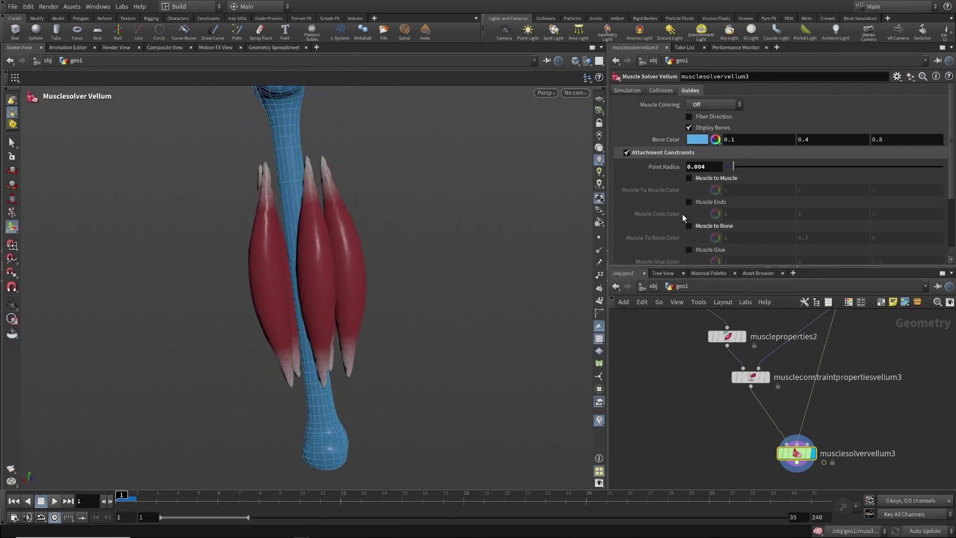
{"action": "mouse_move", "coordinate": [427, 342]}
{"action": "left_mouse_down", "text": "alt"}
{"action": "mouse_move", "coordinate": [463, 306]}
{"action": "mouse_move", "coordinate": [563, 309]}
{"action": "mouse_move", "coordinate": [493, 307]}
{"action": "mouse_move", "coordinate": [403, 339]}
{"action": "mouse_move", "coordinate": [408, 401]}
{"action": "mouse_move", "coordinate": [418, 328]}
{"action": "left_mouse_up", "text": "alt"}
Insert a Muscle Paint node between muscleconstraintpropertiesvellum3 and musclesolvervellum3.
{"action": "left_click", "coordinate": [769, 381]}
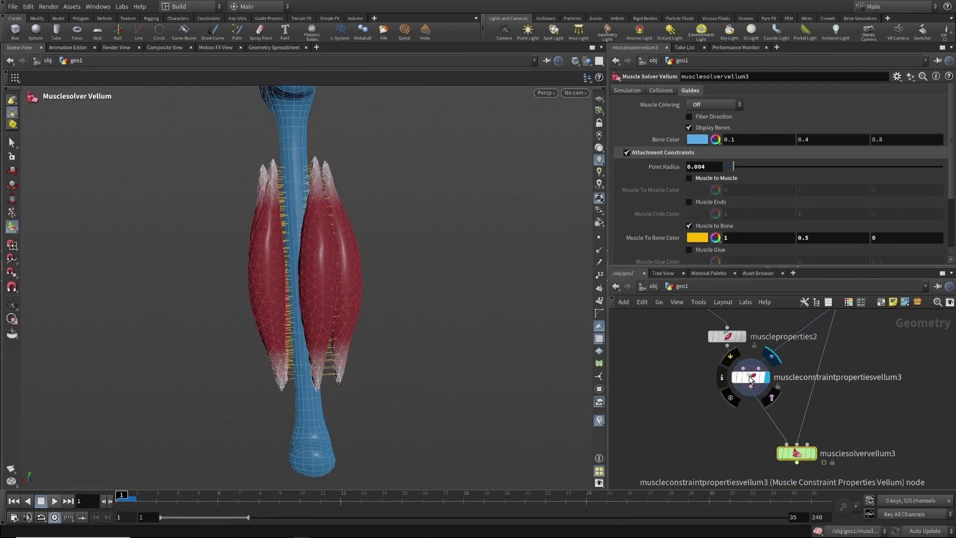
{"action": "key", "text": "Tab"}
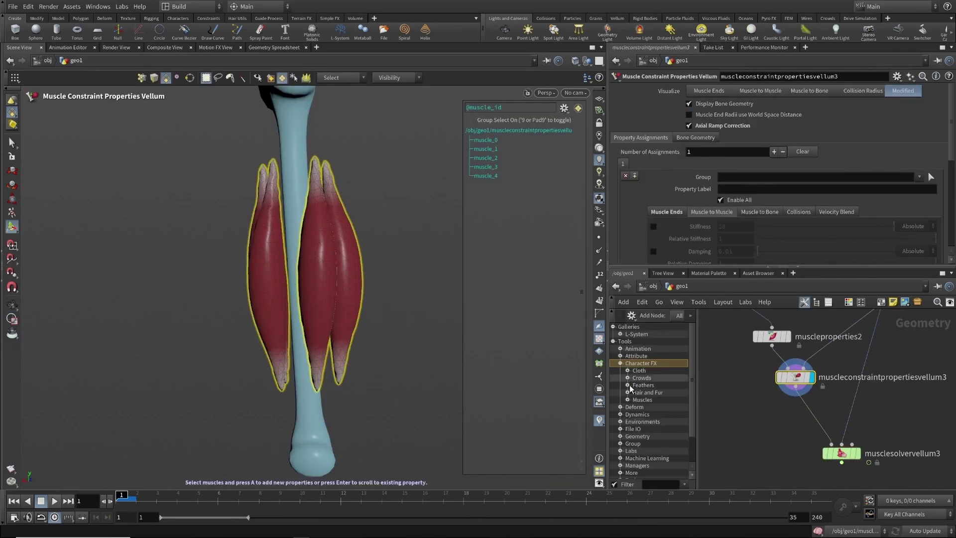
{"action": "left_click", "coordinate": [627, 399]}
{"action": "scroll", "coordinate": [632, 399], "scroll_direction": "down", "scroll_amount": 4}
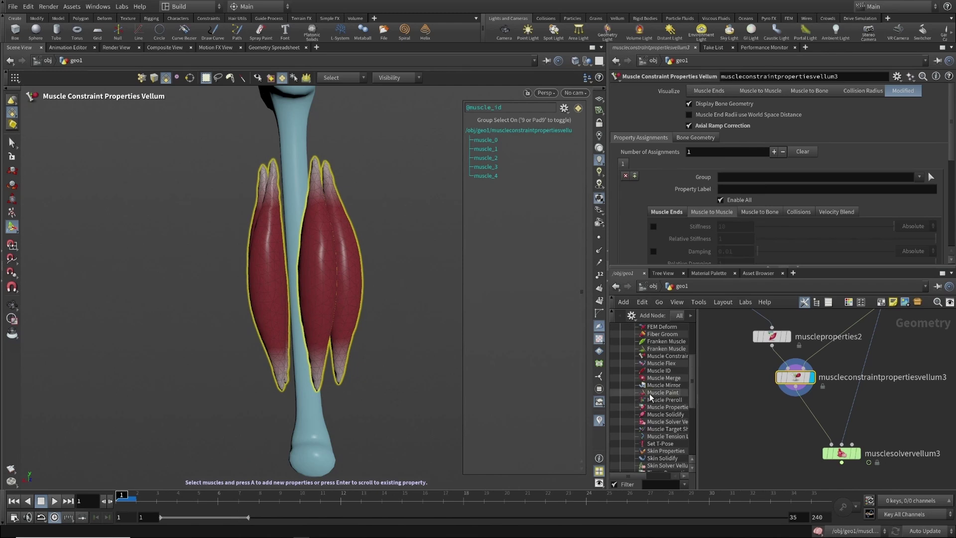
{"action": "left_click", "coordinate": [785, 418]}
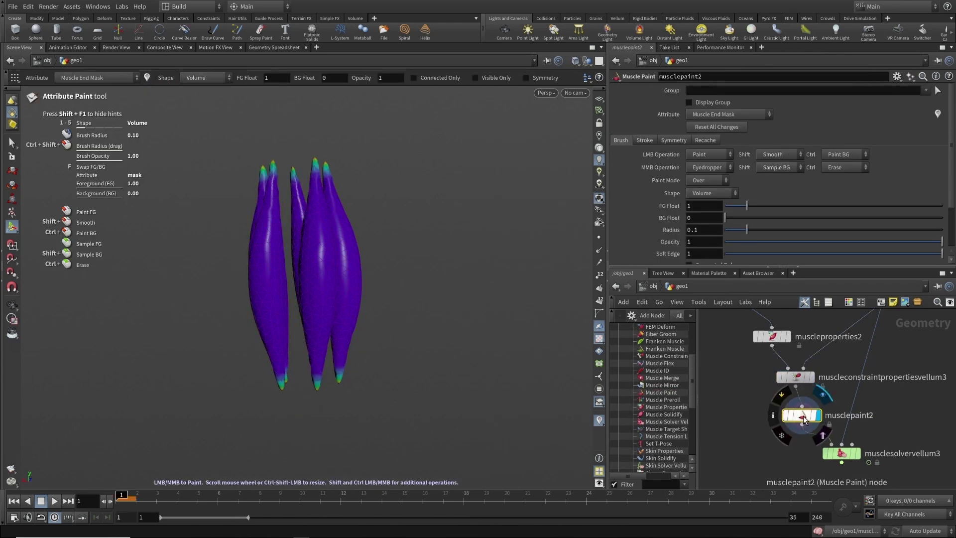
Paint a Muscle to Bone Mask band around the upper part of every muscle with a brush radius of about 0.04, and display musclesolvervellum3.
{"action": "left_click", "coordinate": [105, 99]}
{"action": "left_click", "coordinate": [194, 78]}
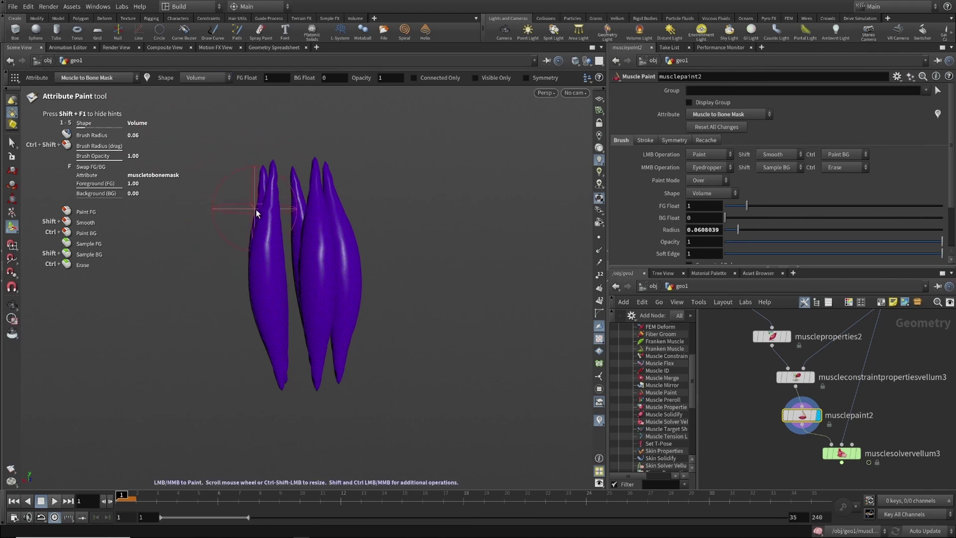
{"action": "mouse_move", "coordinate": [416, 253]}
{"action": "left_mouse_down", "text": "alt"}
{"action": "mouse_move", "coordinate": [376, 252]}
{"action": "mouse_move", "coordinate": [414, 253]}
{"action": "left_mouse_up", "text": "alt"}
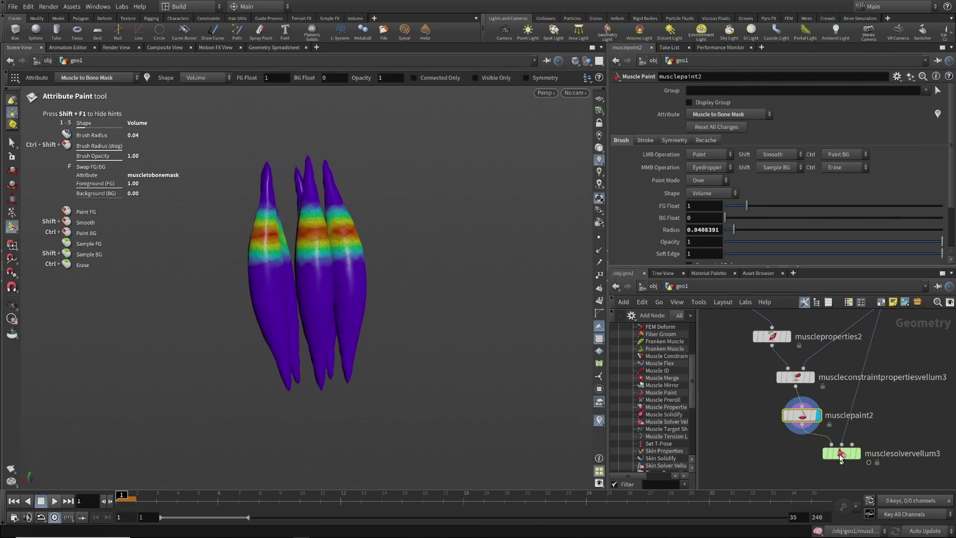
{"action": "left_click", "coordinate": [856, 452]}
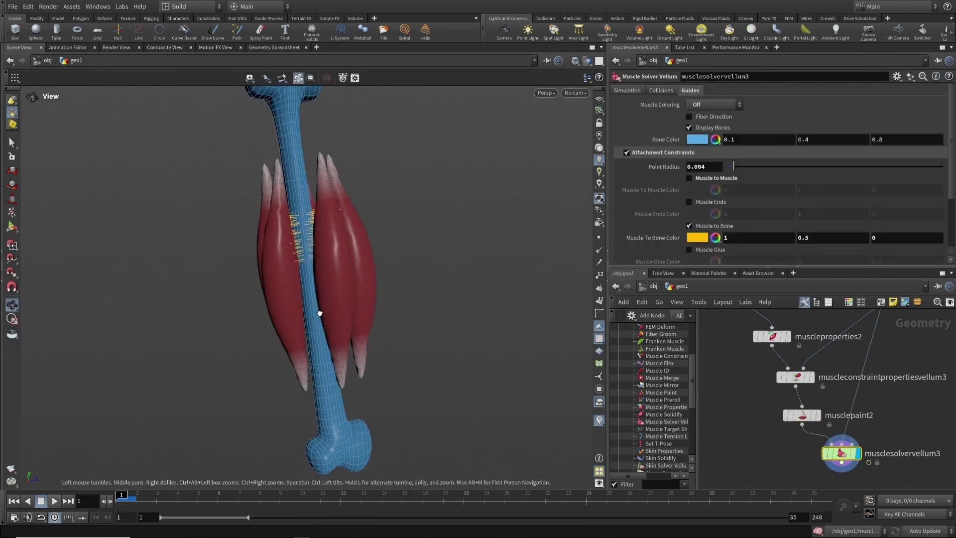
Examine the full character's muscles and bones in muscleconstraintpropertiesvellum1 from several angles.
{"action": "left_click", "coordinate": [703, 139]}
{"action": "left_click_drag", "start_coordinate": [454, 265], "coordinate": [397, 259], "text": "alt"}
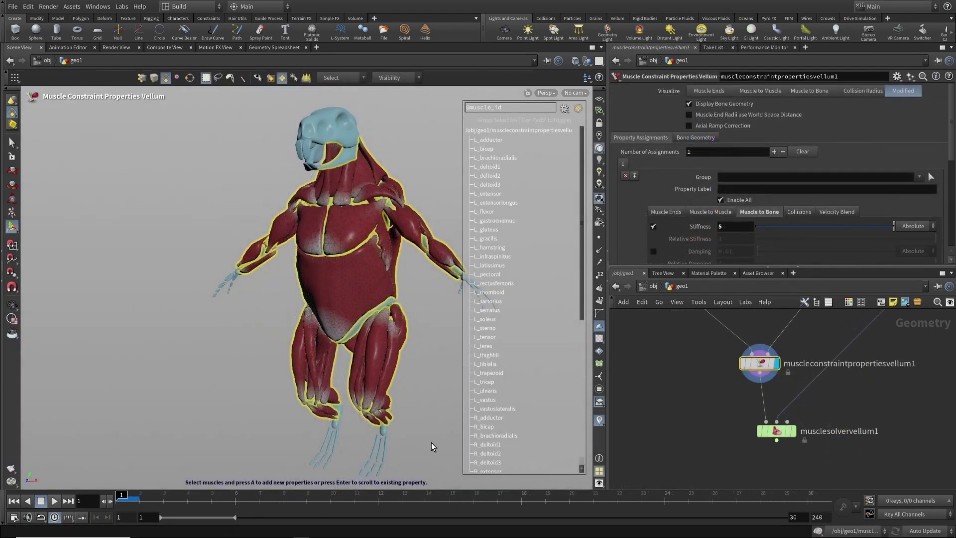
{"action": "key", "text": "Escape"}
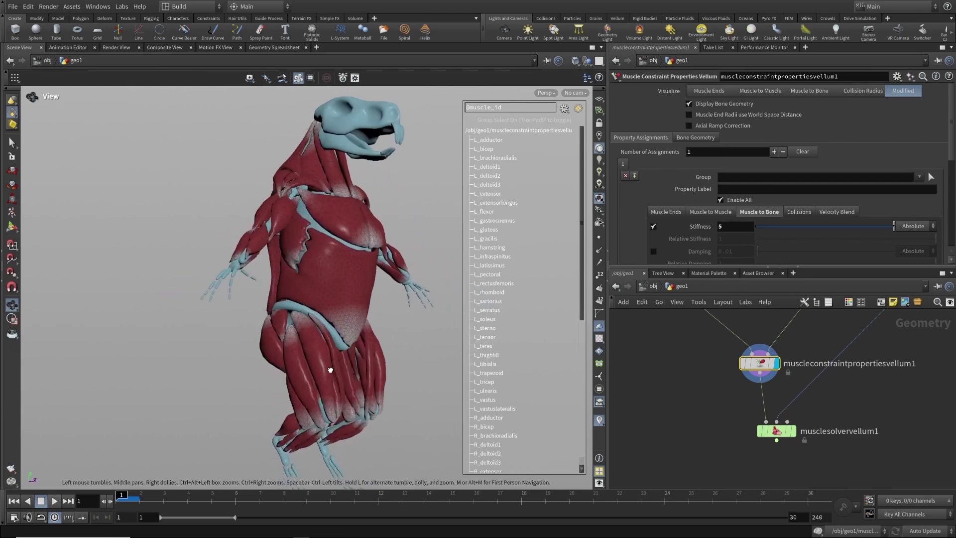